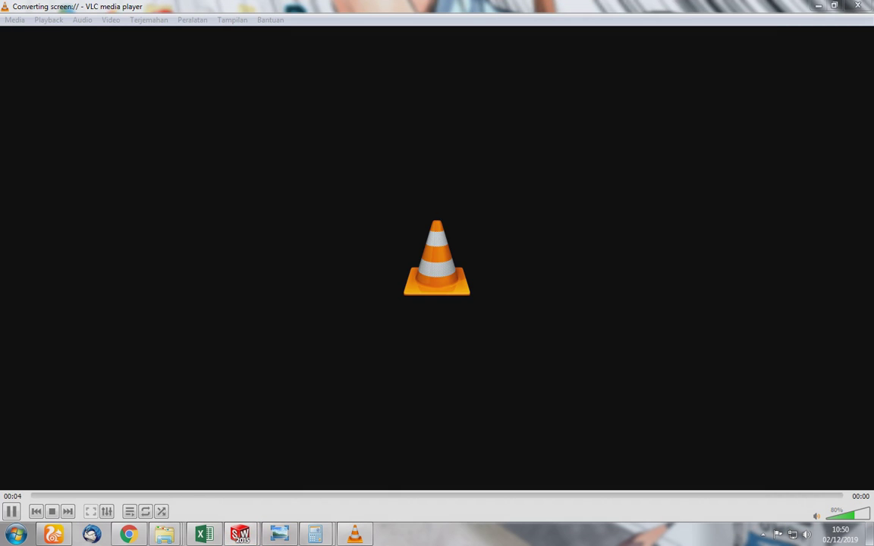
# Switch to the SOLIDWORKS window showing the 1 liter bottle assembly.
pyautogui.click(173, 470)
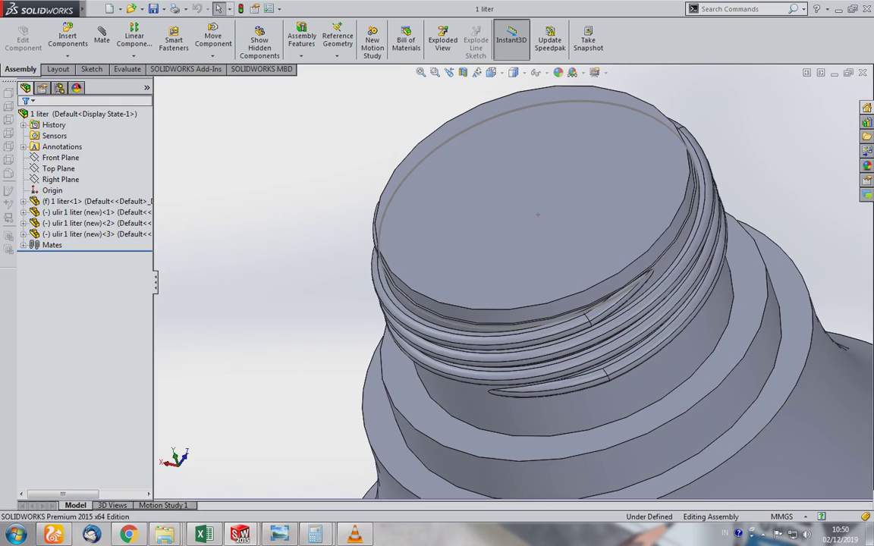
# Orbit to the threaded neck and select the bottle body part by its top face.
pyautogui.scroll(3, 506, 330)
pyautogui.moveTo(506, 330)
pyautogui.mouseDown(button='middle')
pyautogui.moveTo(516, 267)
pyautogui.moveTo(515, 349)
pyautogui.moveTo(485, 209)
pyautogui.moveTo(495, 212)
pyautogui.mouseUp(button='middle')
pyautogui.scroll(3, 516, 348)
pyautogui.scroll(-3, 485, 209)
pyautogui.scroll(-2, 486, 209)
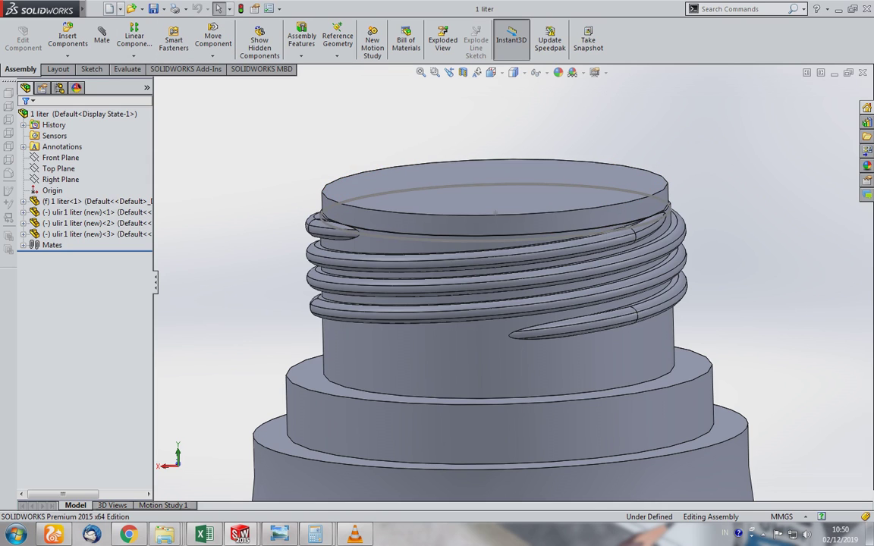
pyautogui.click(494, 212)
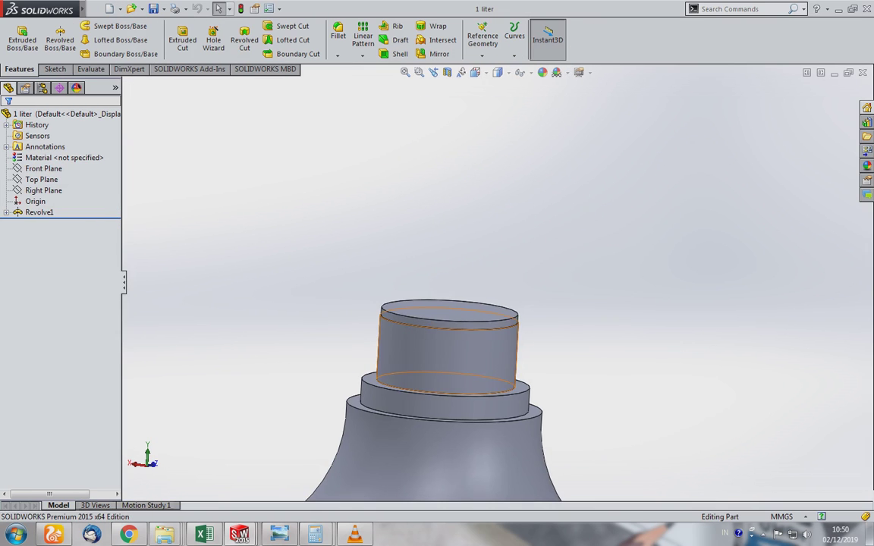
# Open the bottle part on its own and select the neck rim's circular edge.
pyautogui.click(461, 340)
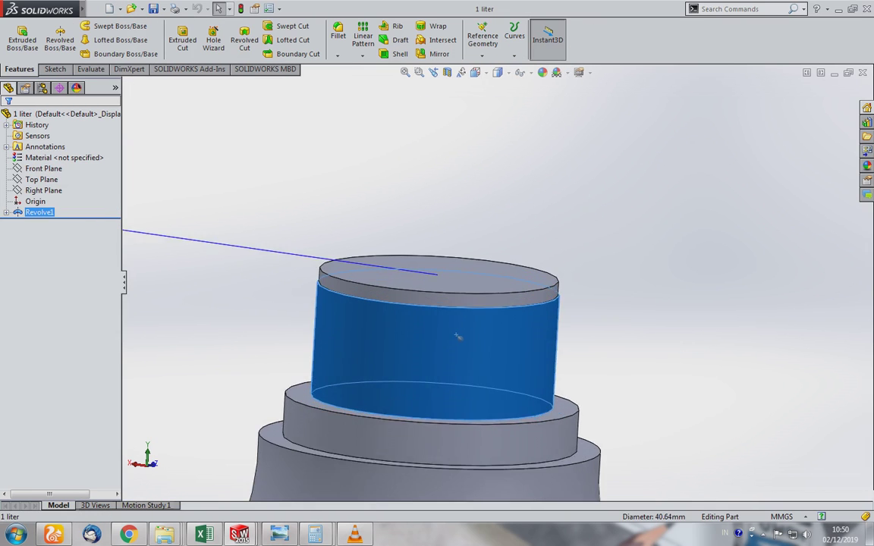
pyautogui.scroll(-10, 287, 174)
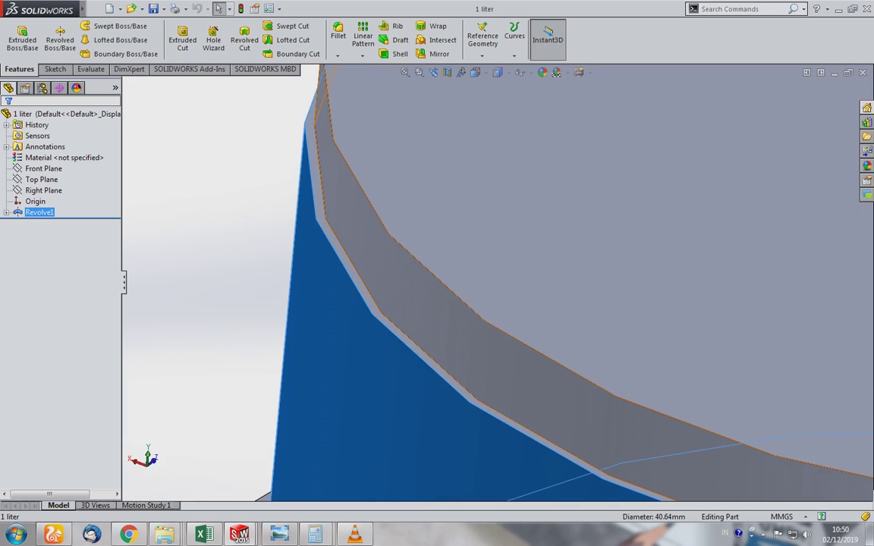
pyautogui.click(315, 139)
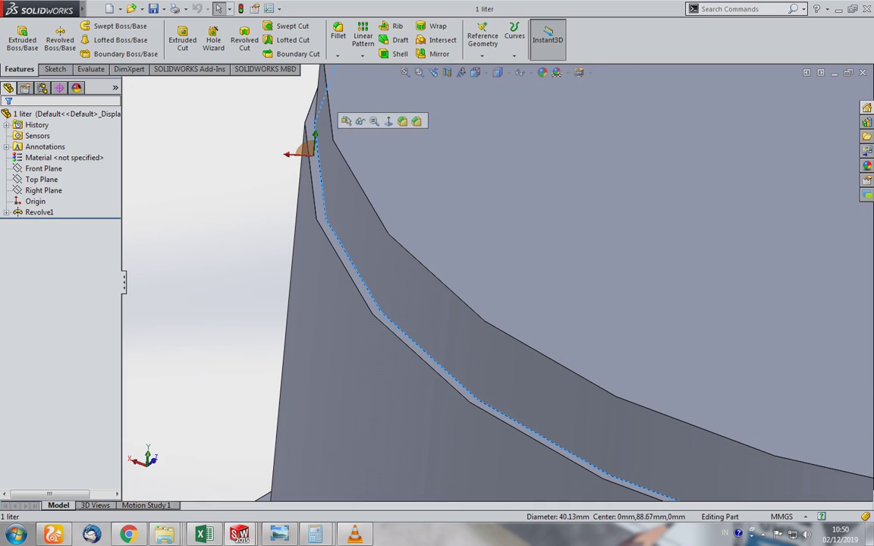
pyautogui.click(311, 125)
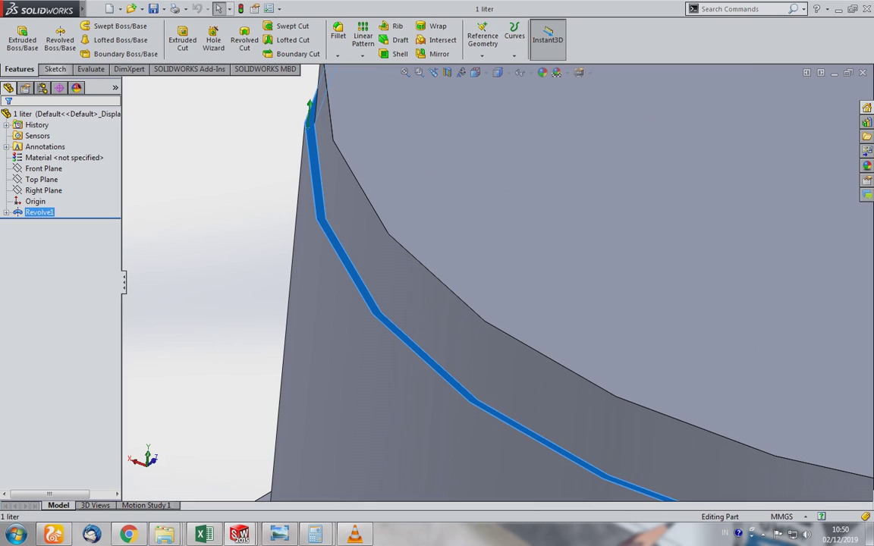
# Start Sketch2 and convert the rim edge into a 40.64 mm circle.
pyautogui.click(53, 69)
pyautogui.click(17, 36)
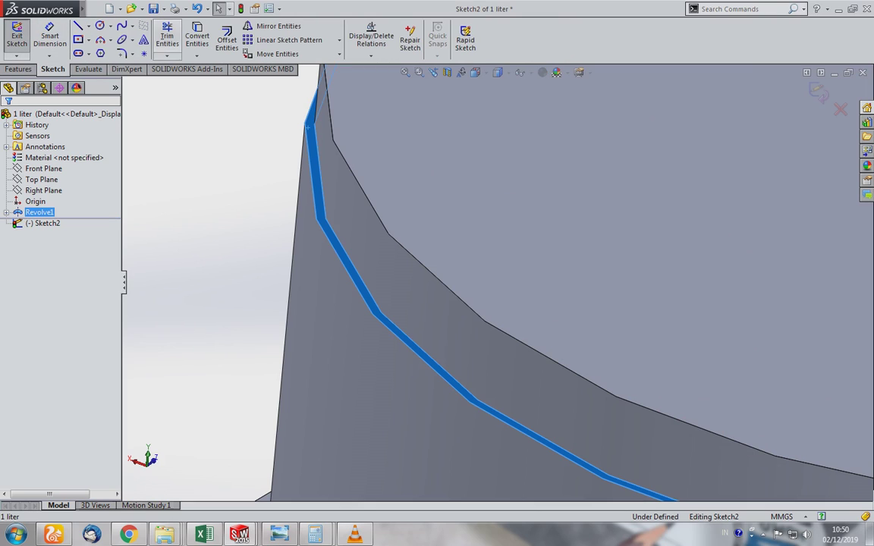
pyautogui.click(193, 38)
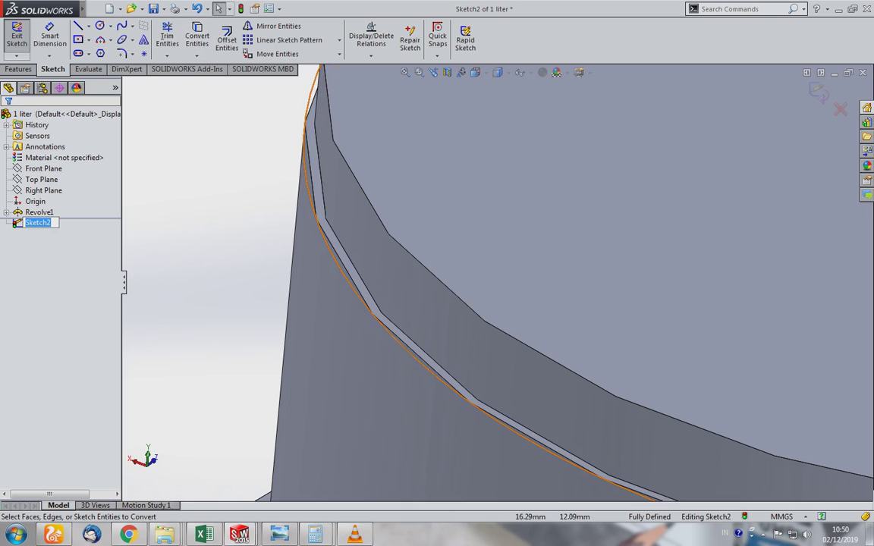
pyautogui.click(470, 402)
pyautogui.scroll(5, 686, 254)
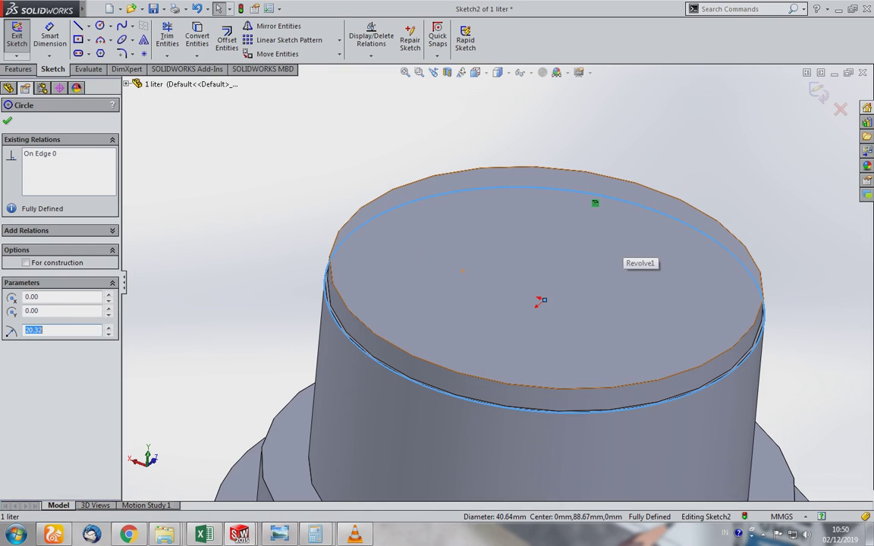
pyautogui.scroll(-5, 319, 304)
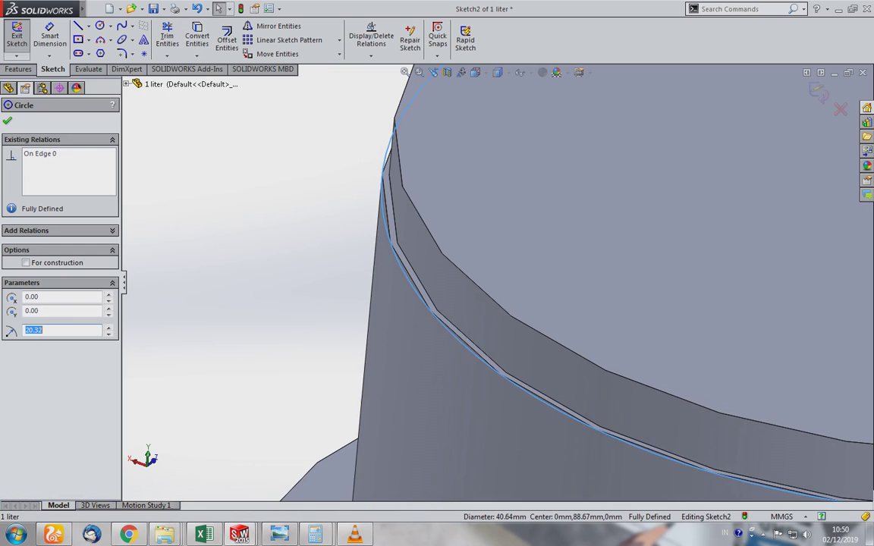
pyautogui.rightClick(403, 270)
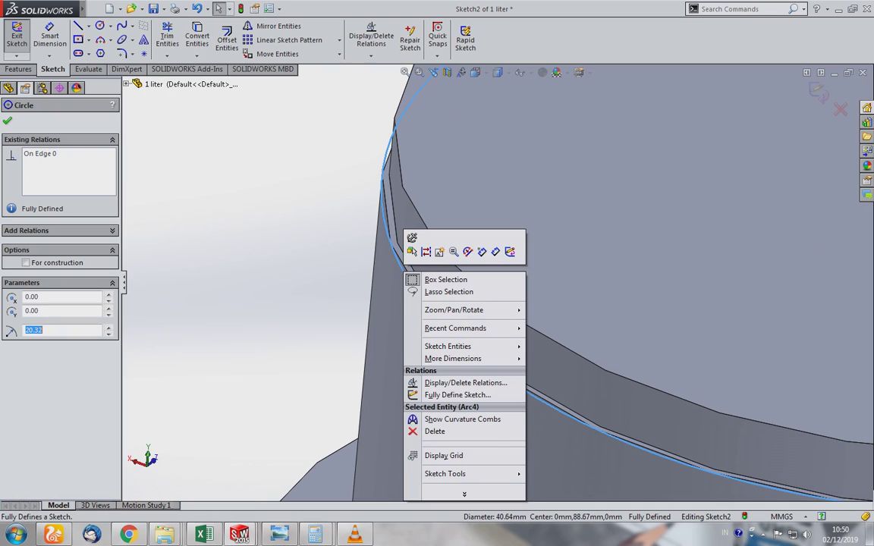
pyautogui.scroll(-1, 395, 322)
pyautogui.scroll(-1, 395, 322)
pyautogui.scroll(-1, 395, 323)
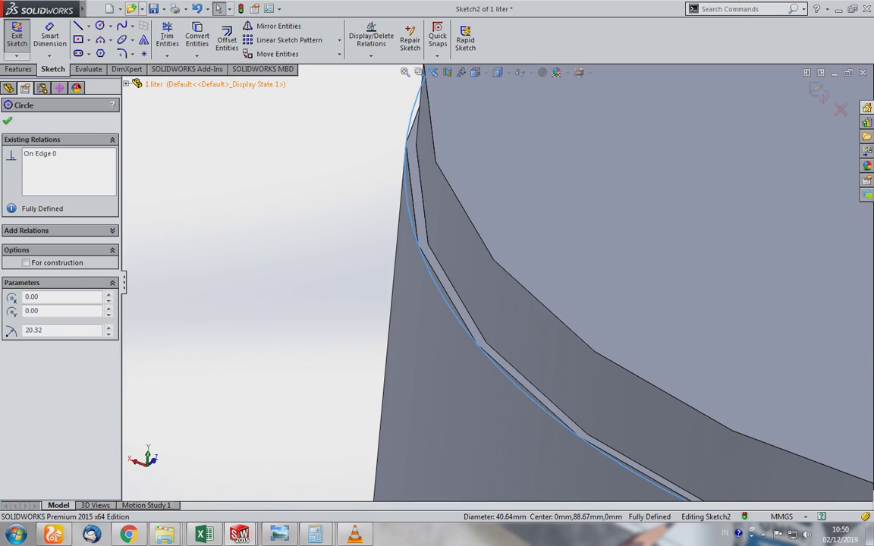
pyautogui.click(110, 9)
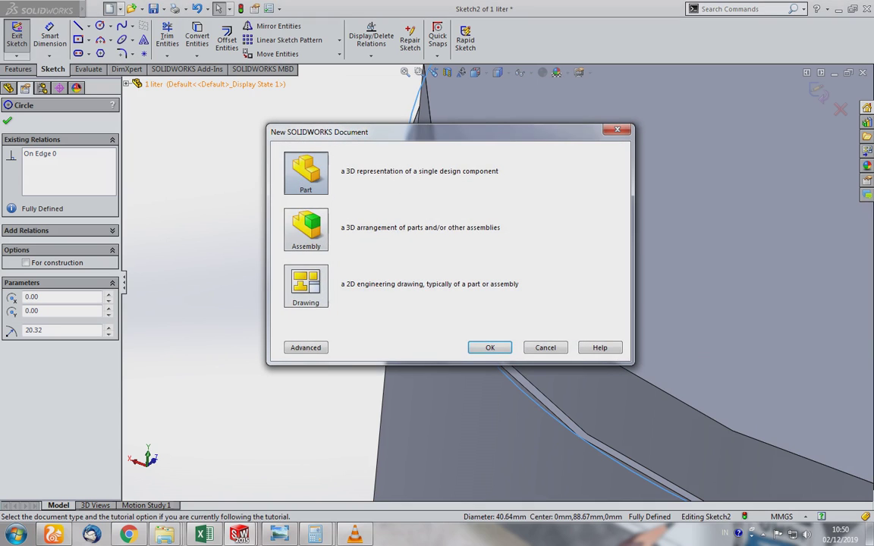
# Create a new part and start a sketch on the Top Plane.
pyautogui.press('Return')
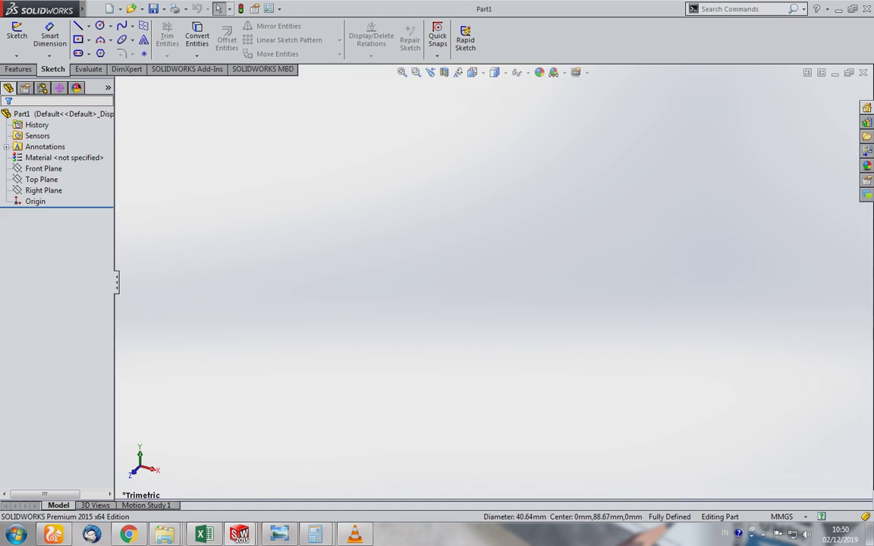
pyautogui.click(43, 168)
pyautogui.click(42, 179)
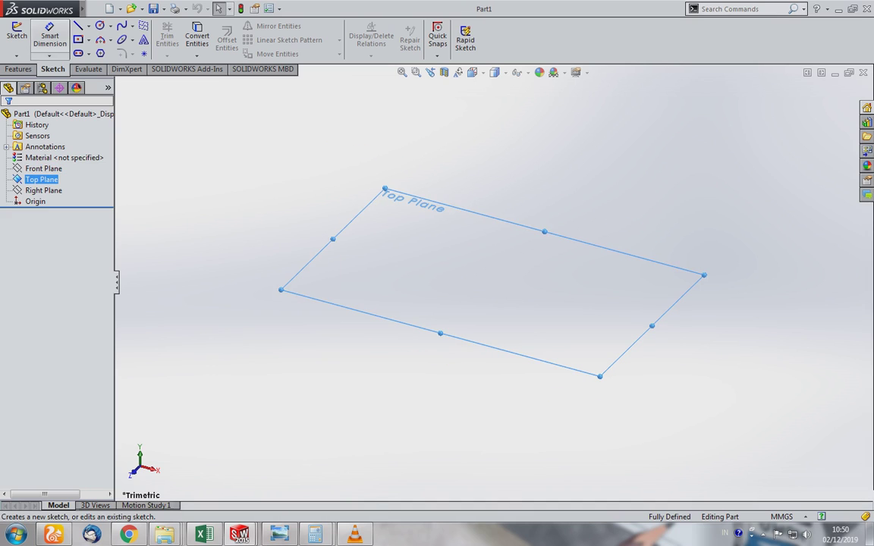
pyautogui.click(16, 34)
# Draw a circle centred on the origin and dimension its diameter to 40.64 mm.
pyautogui.click(493, 281)
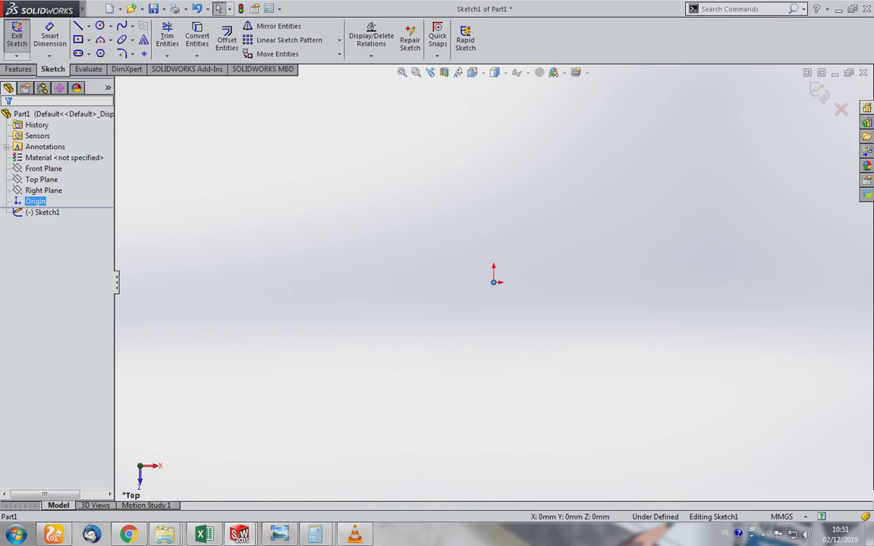
pyautogui.moveTo(493, 281); pyautogui.dragTo(531, 285)
pyautogui.click(49, 38)
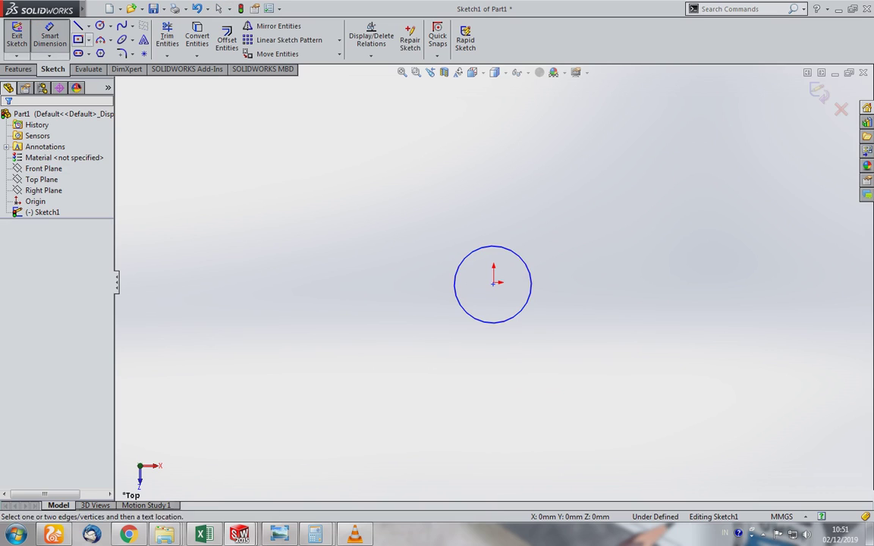
pyautogui.click(530, 274)
pyautogui.click(572, 283)
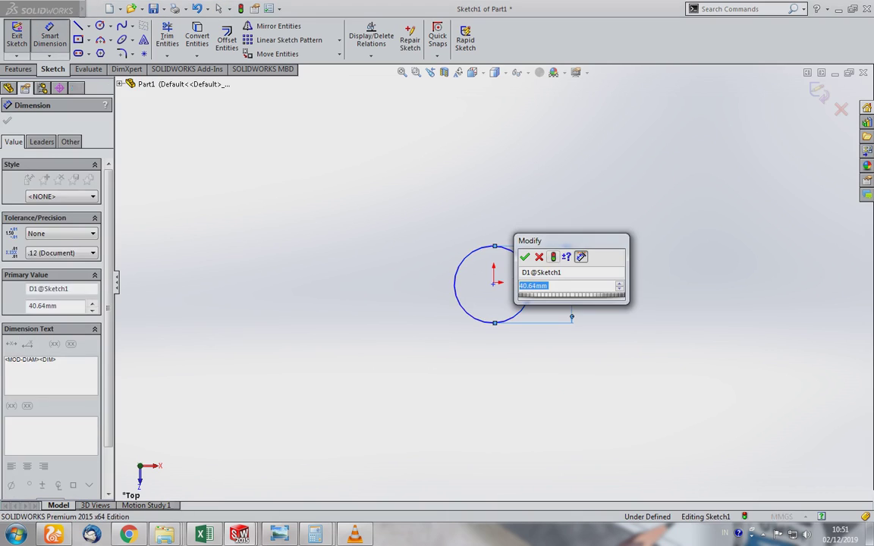
pyautogui.press('Return')
pyautogui.scroll(3, 538, 293)
pyautogui.moveTo(458, 277); pyautogui.dragTo(414, 242, button='middle')
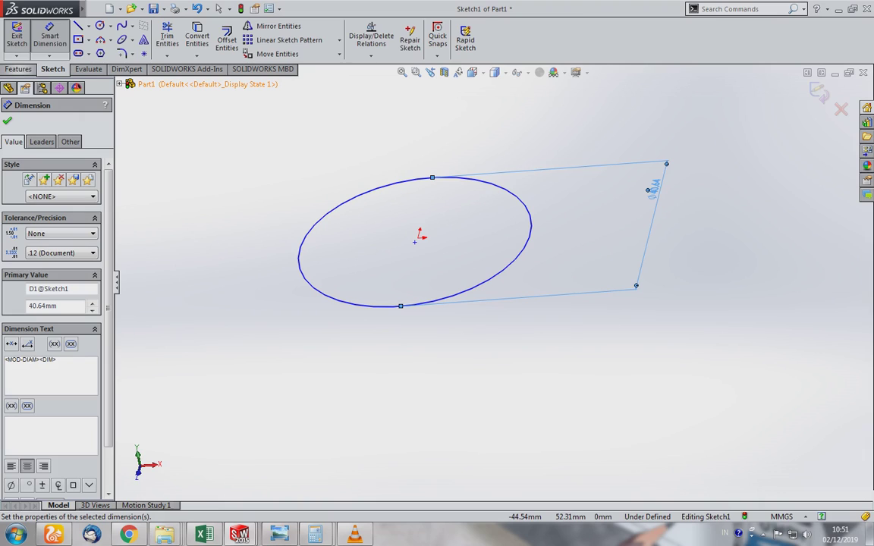
pyautogui.click(18, 69)
pyautogui.click(514, 42)
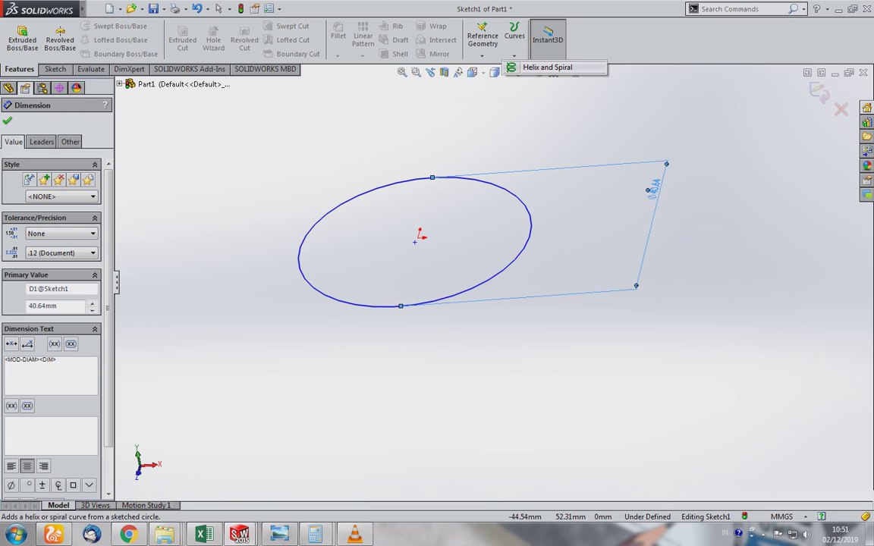
# Start a Helix/Spiral on the 40.64 mm circle and set Defined By to Spiral.
pyautogui.click(546, 66)
pyautogui.moveTo(493, 304); pyautogui.dragTo(493, 334, button='middle')
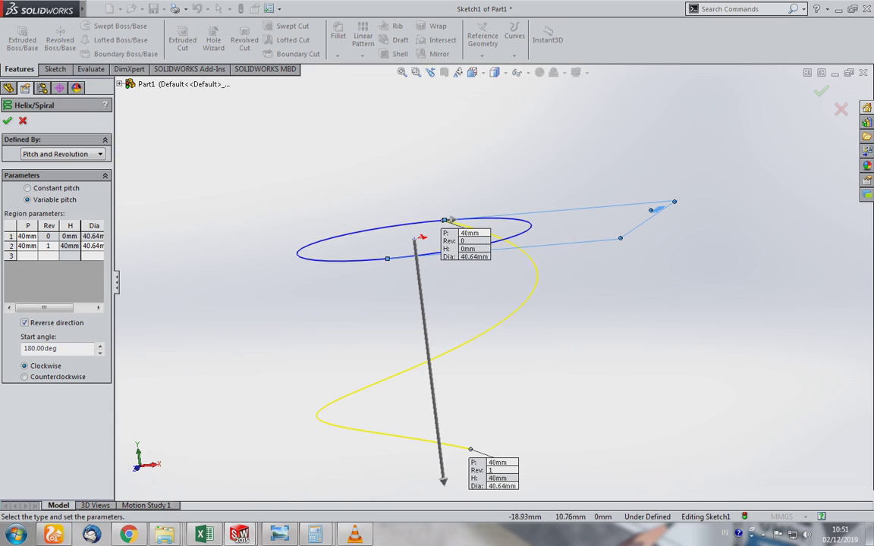
pyautogui.moveTo(451, 220); pyautogui.dragTo(458, 215, button='middle')
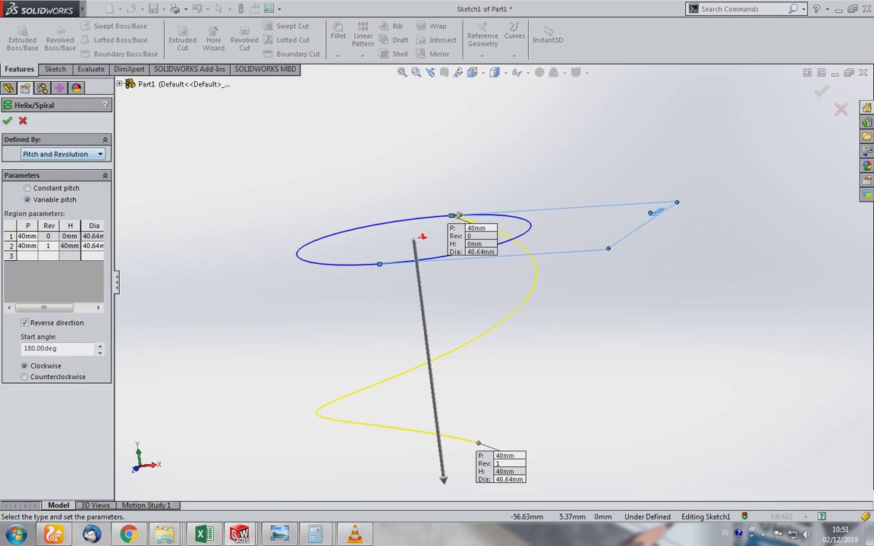
pyautogui.click(62, 154)
pyautogui.click(46, 188)
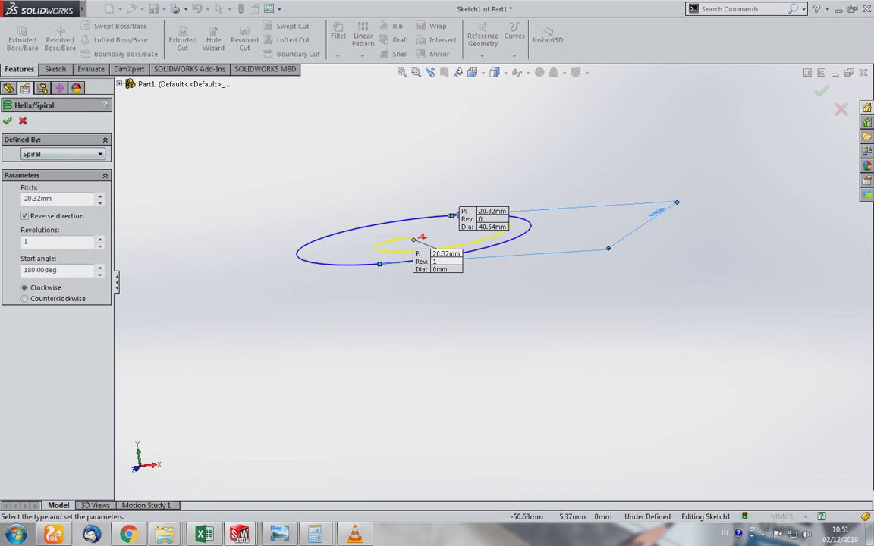
# Try the Height and Revolution, Height and Pitch, and Pitch and Revolution helix definitions.
pyautogui.press('Up')
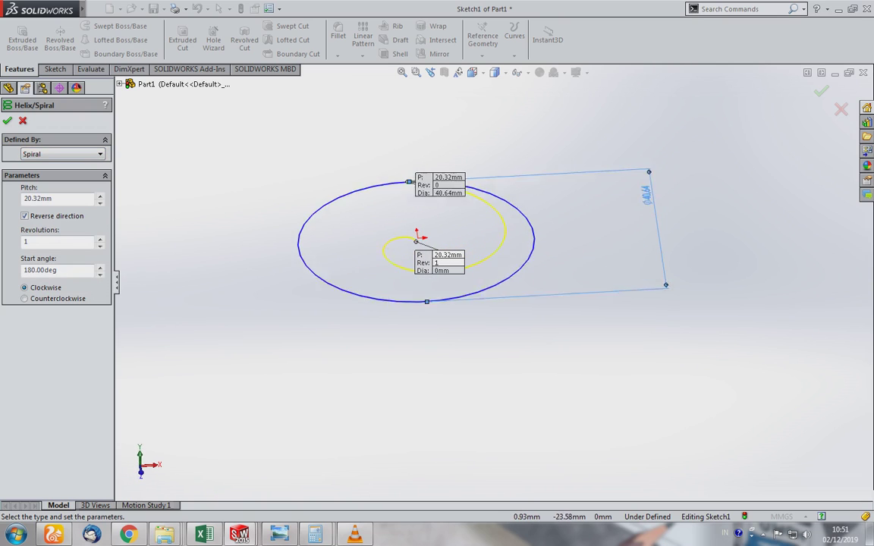
pyautogui.press('Up')
pyautogui.click(62, 154)
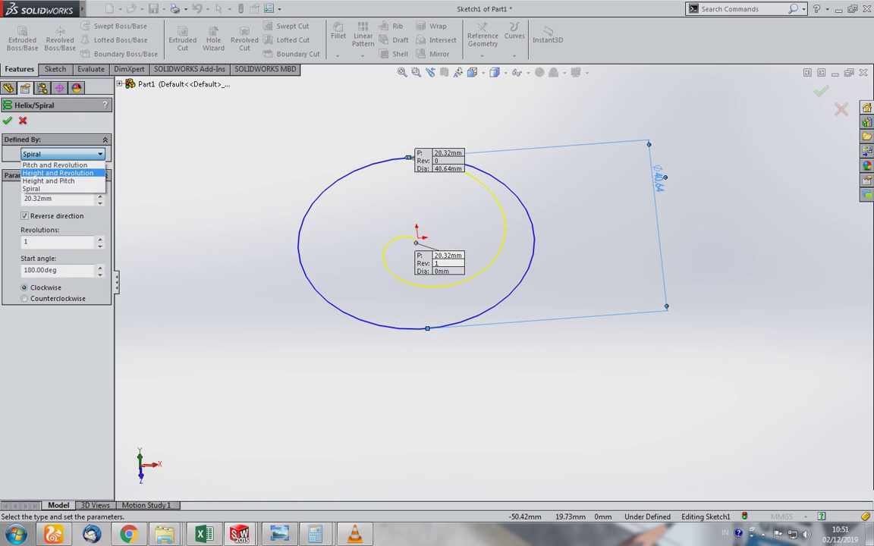
pyautogui.click(58, 173)
pyautogui.press('Down')
pyautogui.press('Down')
pyautogui.press('Down')
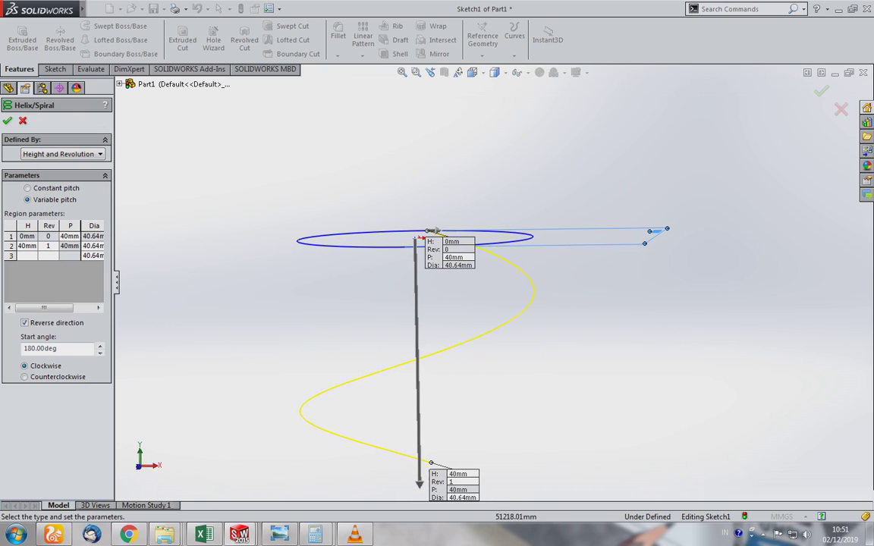
pyautogui.click(62, 154)
pyautogui.click(46, 176)
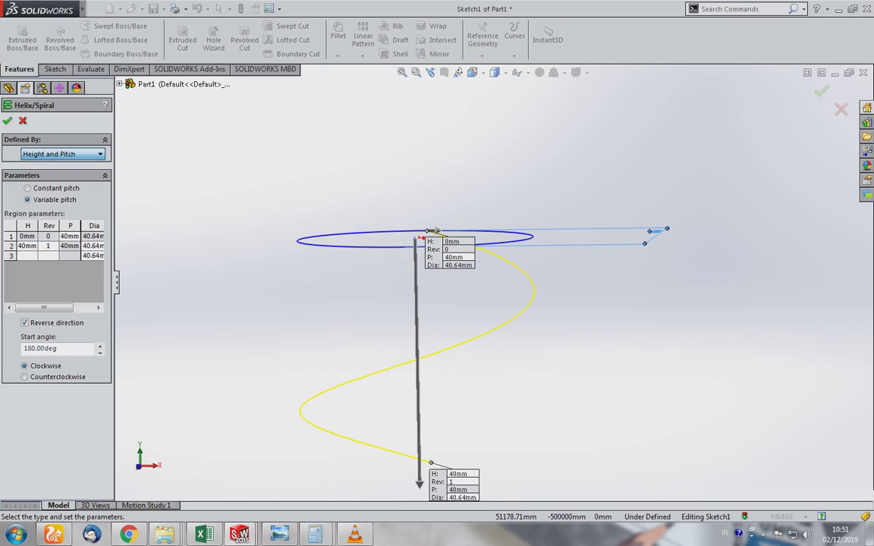
pyautogui.click(62, 154)
pyautogui.click(57, 173)
pyautogui.click(63, 154)
pyautogui.click(53, 164)
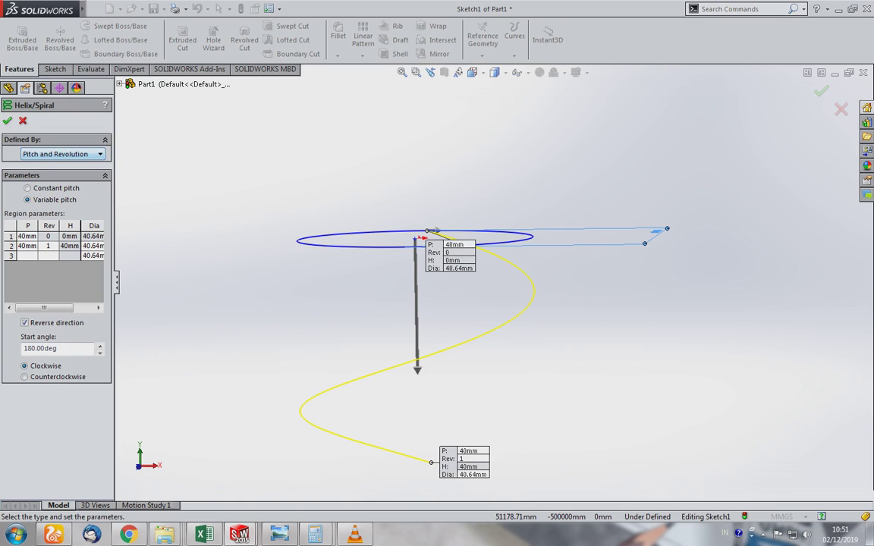
# Switch back to Spiral, raise it to 1.25 revolutions and increase the pitch.
pyautogui.click(62, 154)
pyautogui.click(62, 154)
pyautogui.click(62, 153)
pyautogui.click(31, 189)
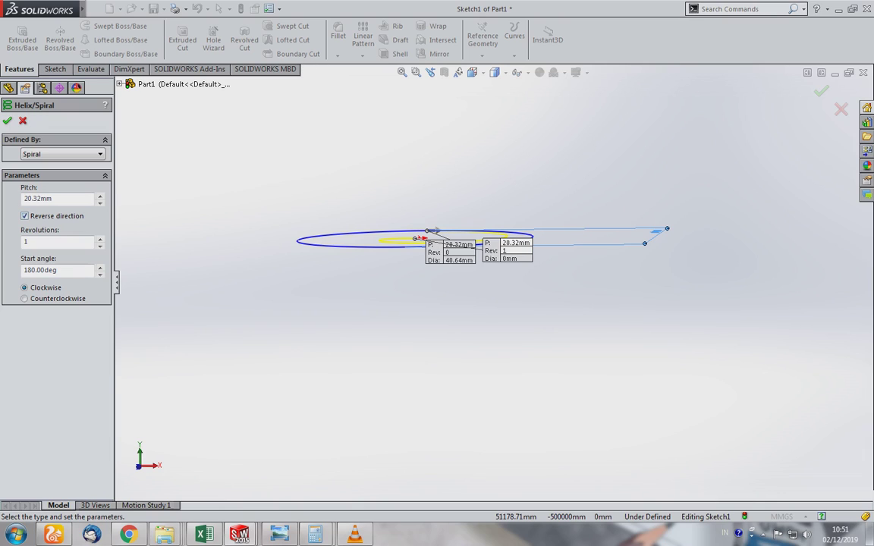
pyautogui.click(99, 238)
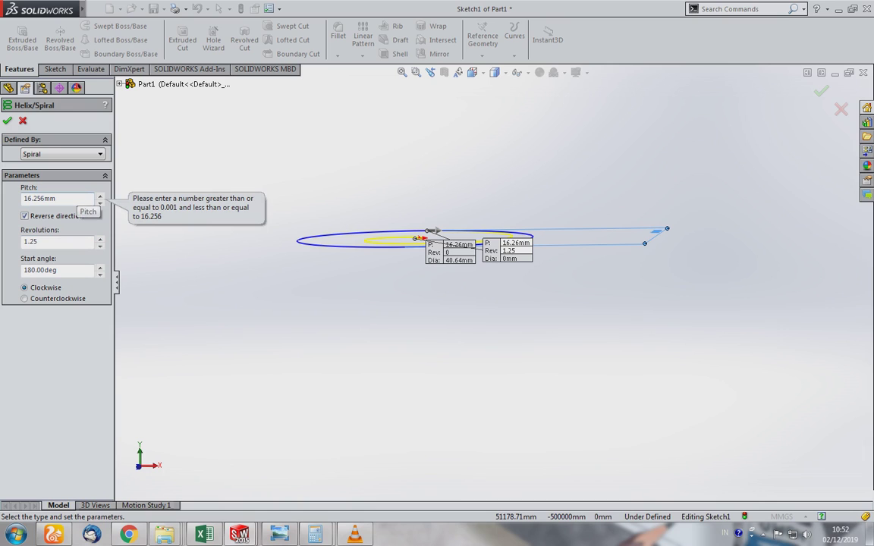
pyautogui.moveTo(455, 319); pyautogui.dragTo(531, 383, button='middle')
pyautogui.click(99, 195)
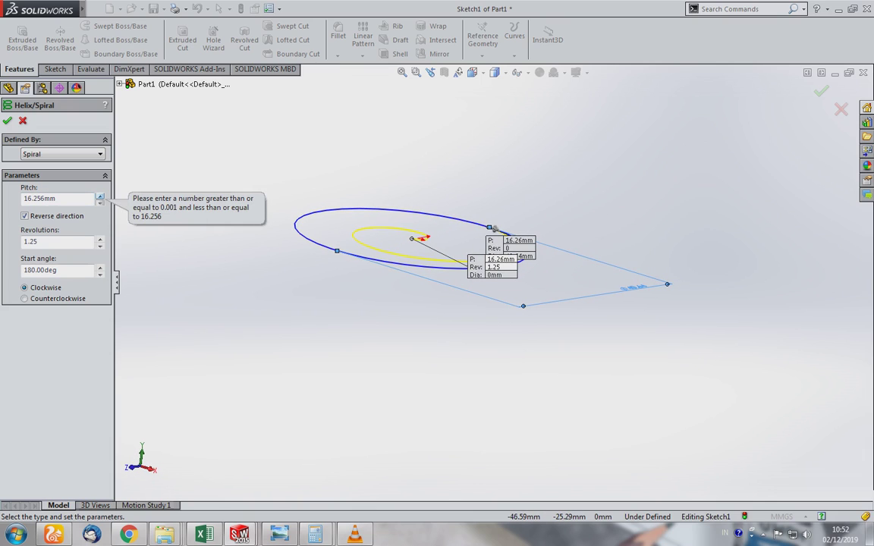
# Define the helix by Pitch and Revolution, previewing 40 mm pitch over one revolution.
pyautogui.click(63, 154)
pyautogui.click(60, 164)
pyautogui.hotkey('alt', 'Down')
pyautogui.press('Up')
pyautogui.press('Up')
pyautogui.press('Up')
pyautogui.press('Return')
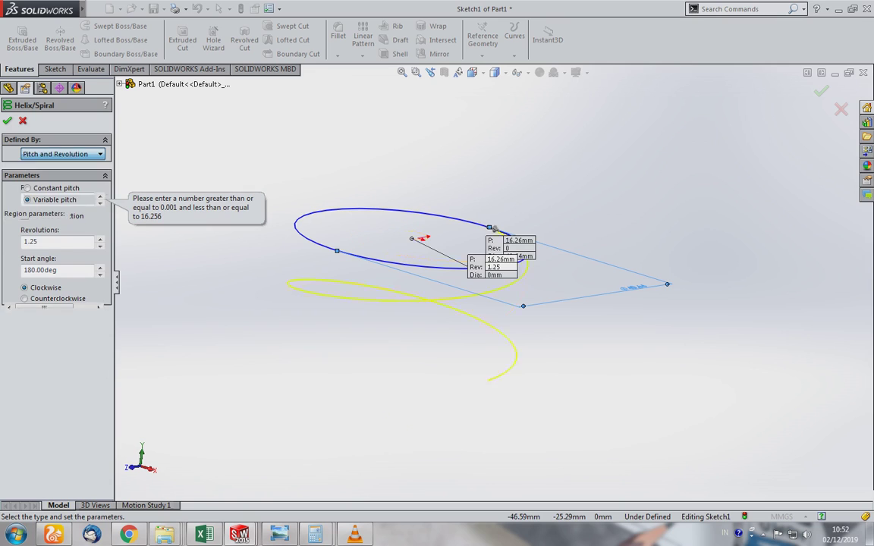
pyautogui.moveTo(490, 227); pyautogui.dragTo(507, 216, button='middle')
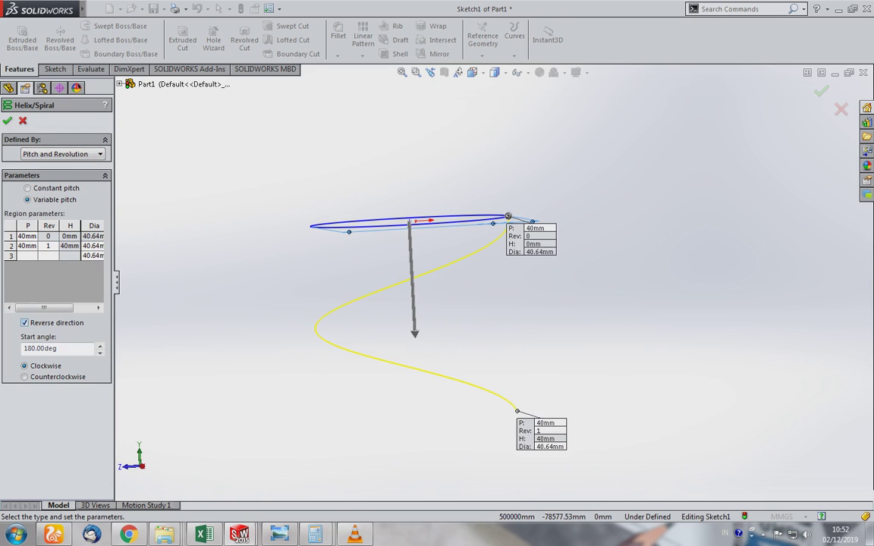
# Enter a 9.31 mm pitch in each of the three variable-pitch region rows.
pyautogui.click(28, 236)
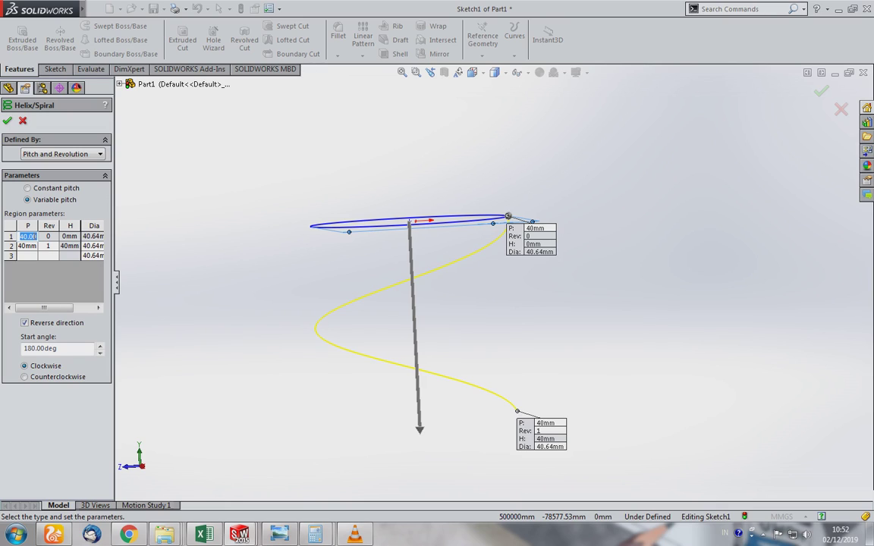
pyautogui.click(27, 245)
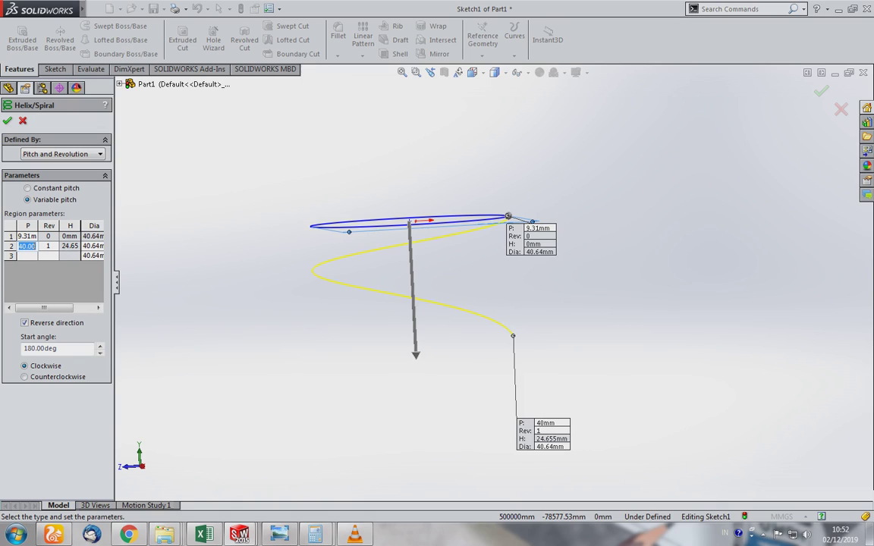
pyautogui.press('Tab')
pyautogui.click(28, 255)
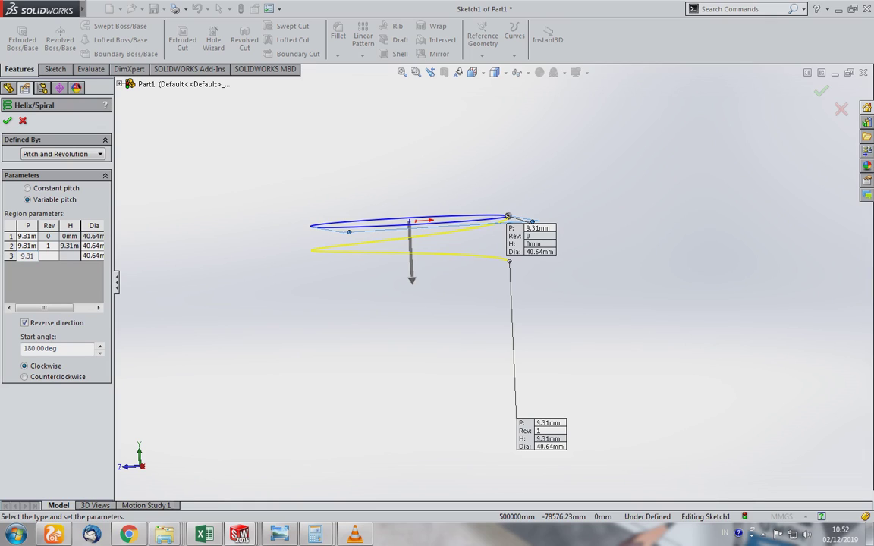
pyautogui.press('Tab')
pyautogui.press('Return')
# Cut the last region to 1.2 revolutions and accept the helix as Helix/Spiral1.
pyautogui.moveTo(504, 465); pyautogui.dragTo(455, 341, button='middle')
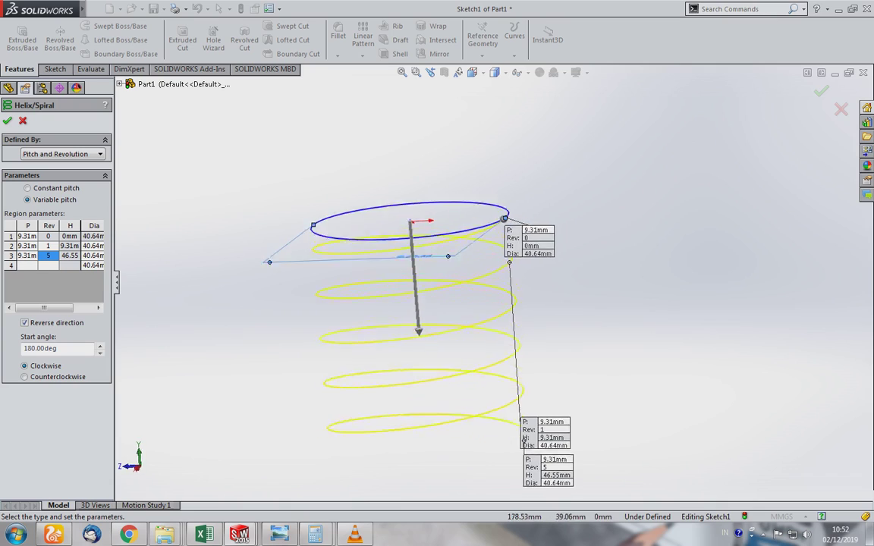
pyautogui.moveTo(518, 443); pyautogui.dragTo(509, 445, button='middle')
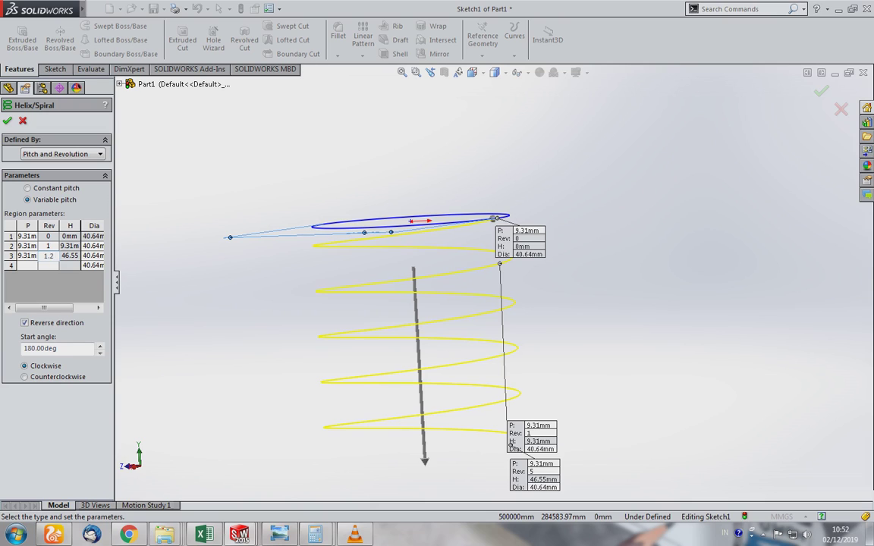
pyautogui.press('Tab')
pyautogui.moveTo(486, 341); pyautogui.dragTo(485, 357, button='middle')
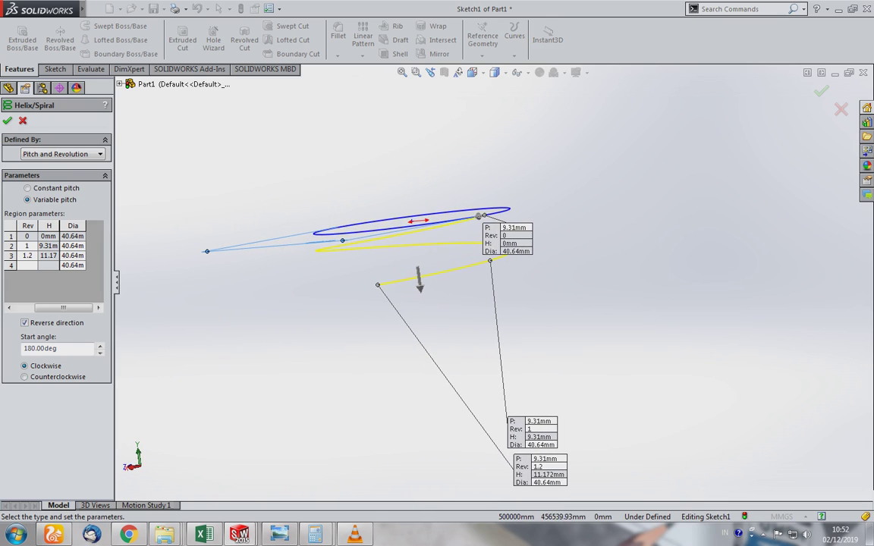
pyautogui.scroll(-1, 421, 232)
pyautogui.scroll(-2, 421, 232)
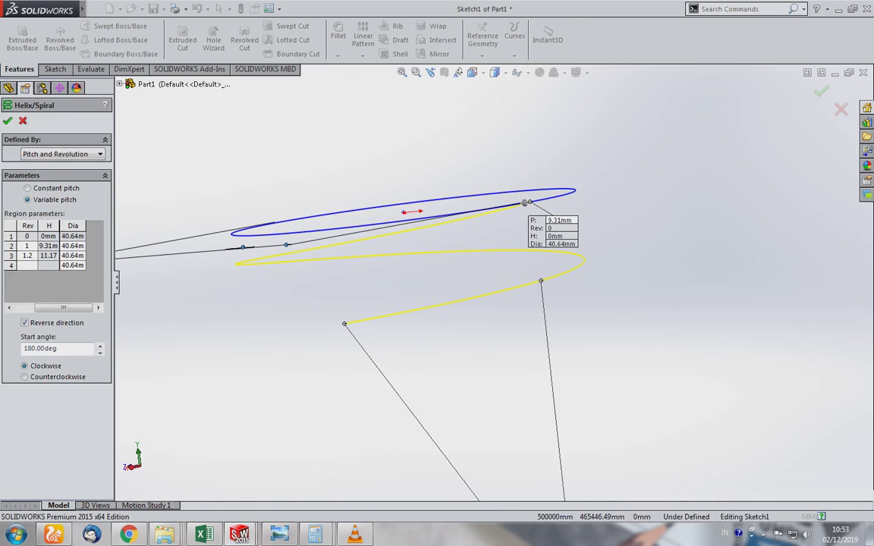
pyautogui.press('Return')
pyautogui.moveTo(399, 213)
pyautogui.mouseDown(button='middle')
pyautogui.moveTo(599, 219)
pyautogui.moveTo(600, 197)
pyautogui.mouseUp(button='middle')
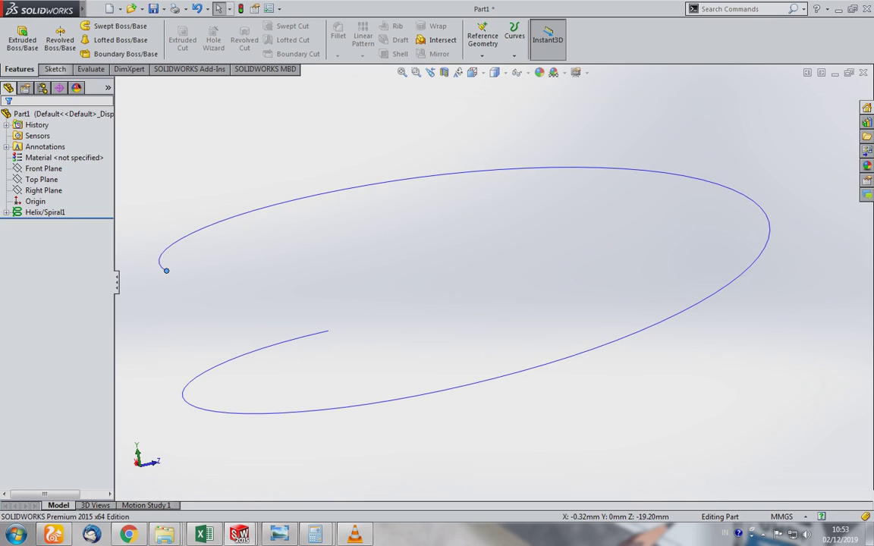
pyautogui.click(55, 69)
# Create Plane1 at the helix end point, perpendicular to the helix edge.
pyautogui.click(19, 69)
pyautogui.click(483, 40)
pyautogui.click(495, 67)
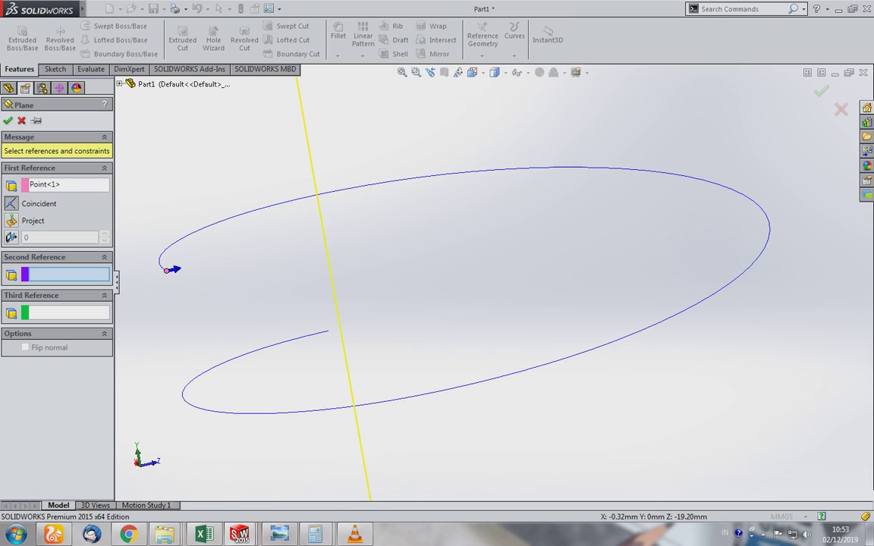
pyautogui.click(166, 262)
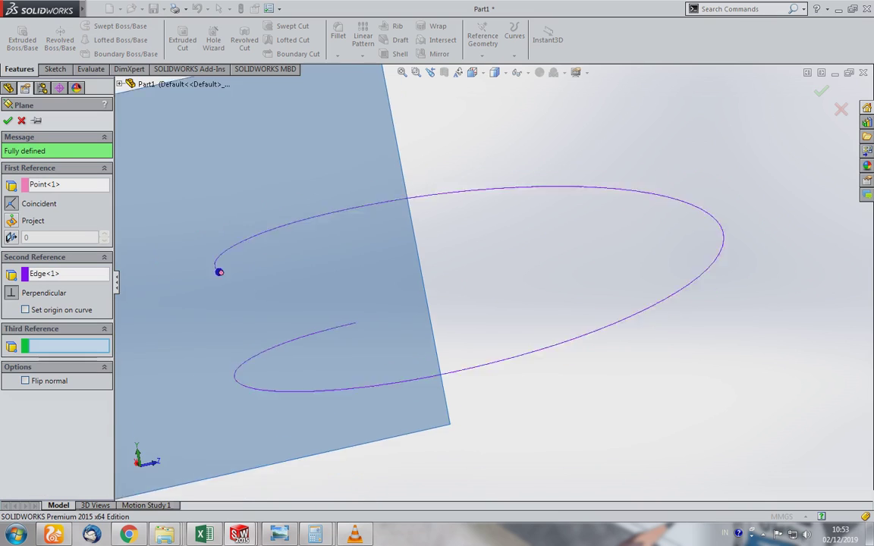
pyautogui.scroll(4, 507, 267)
pyautogui.press('Return')
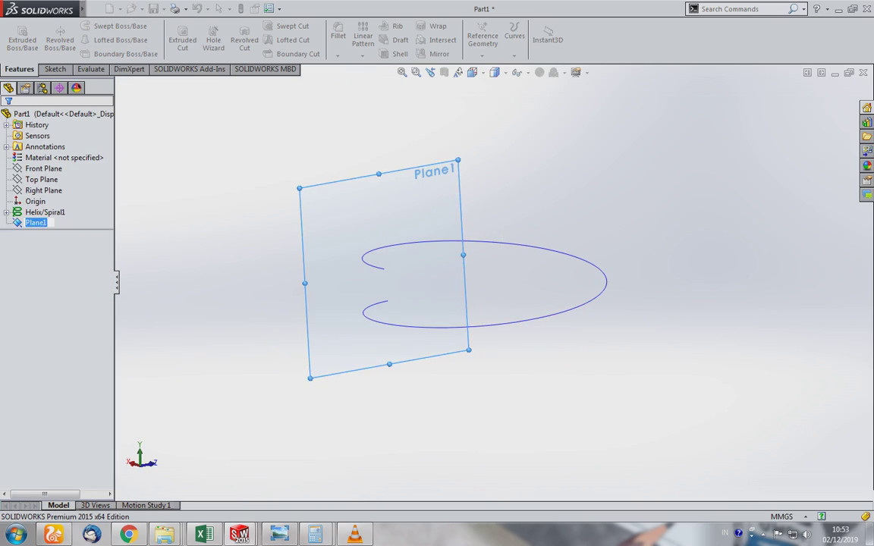
# Zoom to fit, view Plane1 Normal To, and start a sketch on it.
pyautogui.scroll(-5, 437, 289)
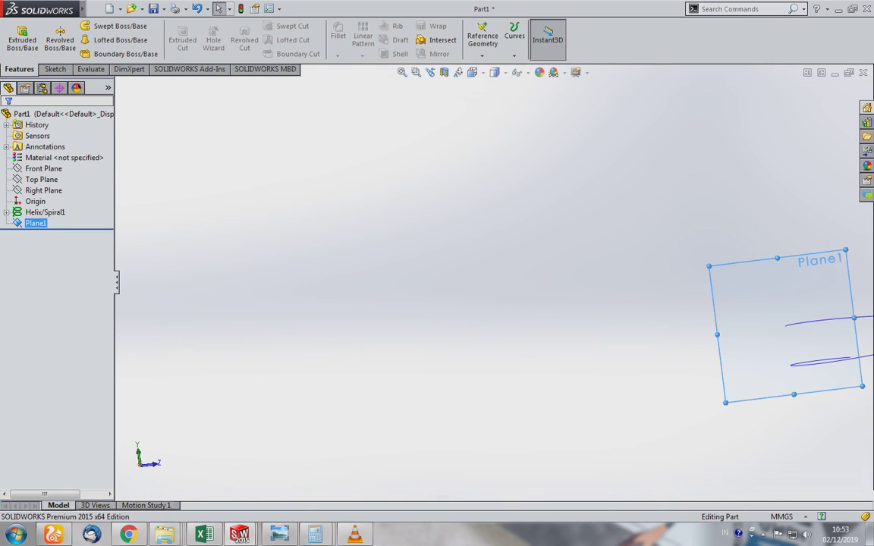
pyautogui.click(402, 72)
pyautogui.scroll(-5, 425, 303)
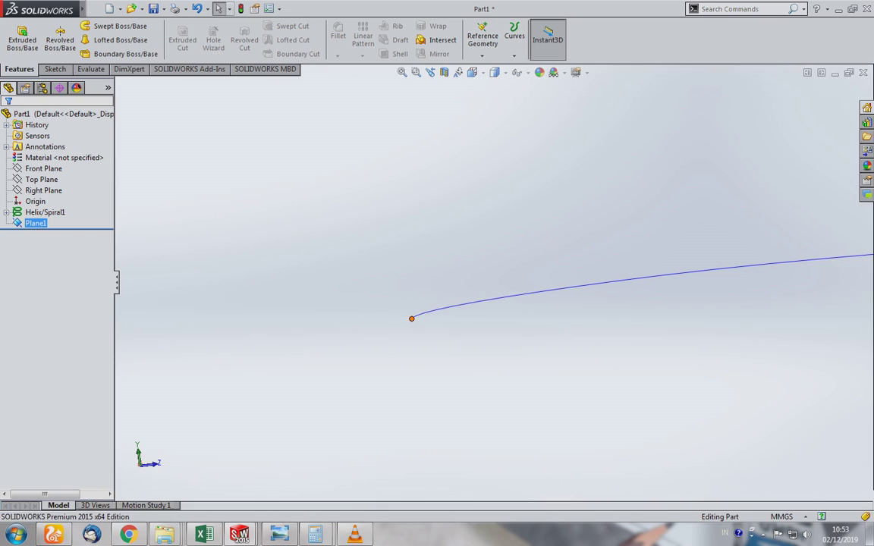
pyautogui.click(472, 72)
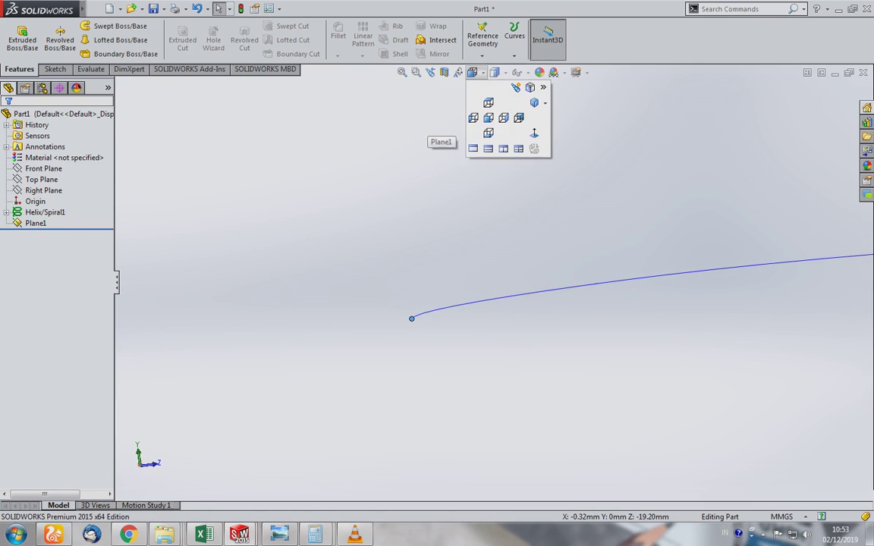
pyautogui.click(534, 133)
pyautogui.click(459, 297)
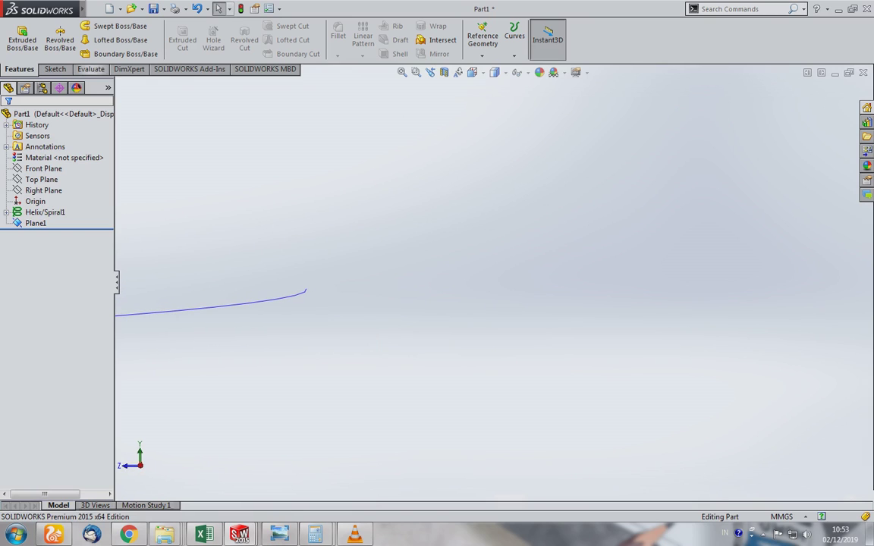
pyautogui.click(78, 40)
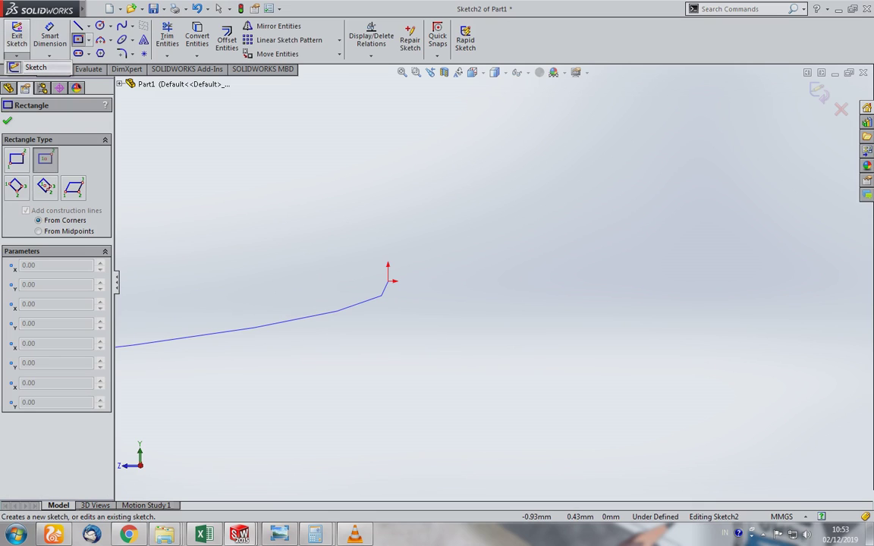
# Leave the plane sketch and start a new 3D sketch.
pyautogui.click(16, 36)
pyautogui.click(16, 56)
pyautogui.click(34, 78)
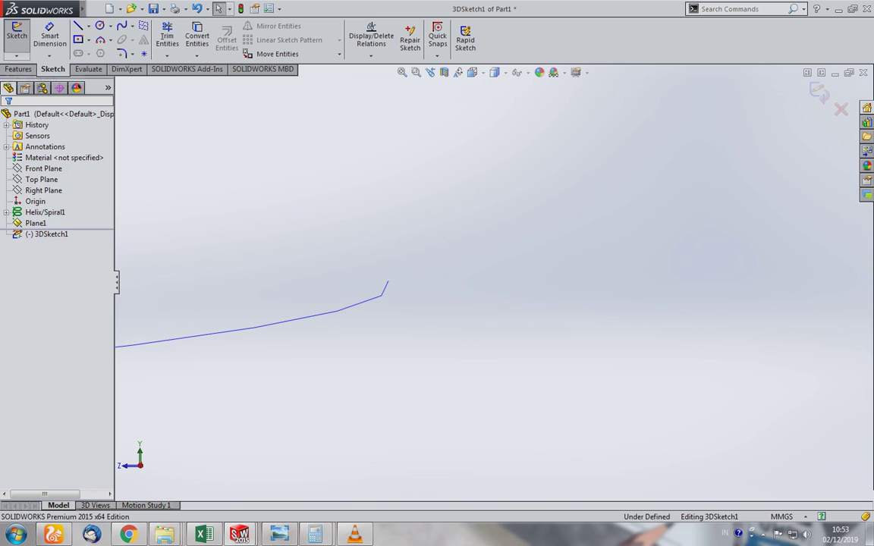
# Draw a small centre rectangle centred on the helix end point.
pyautogui.click(78, 40)
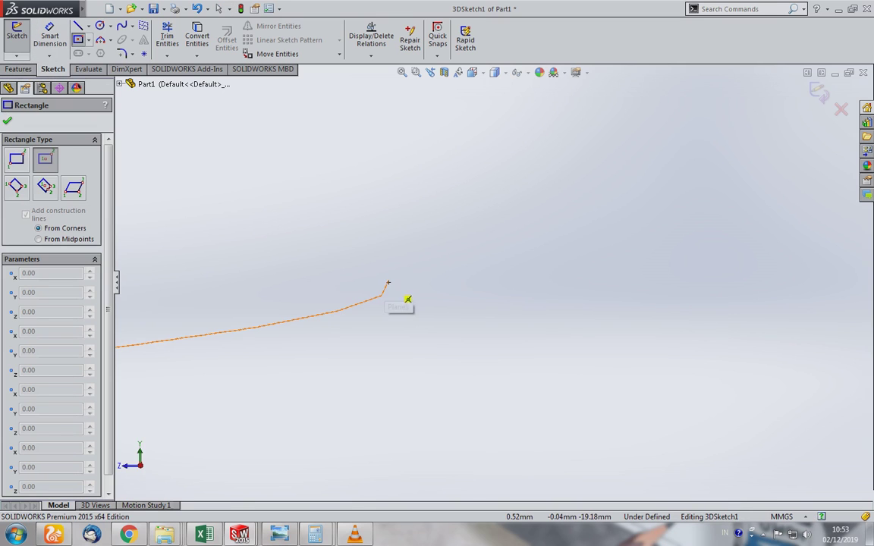
pyautogui.click(387, 282)
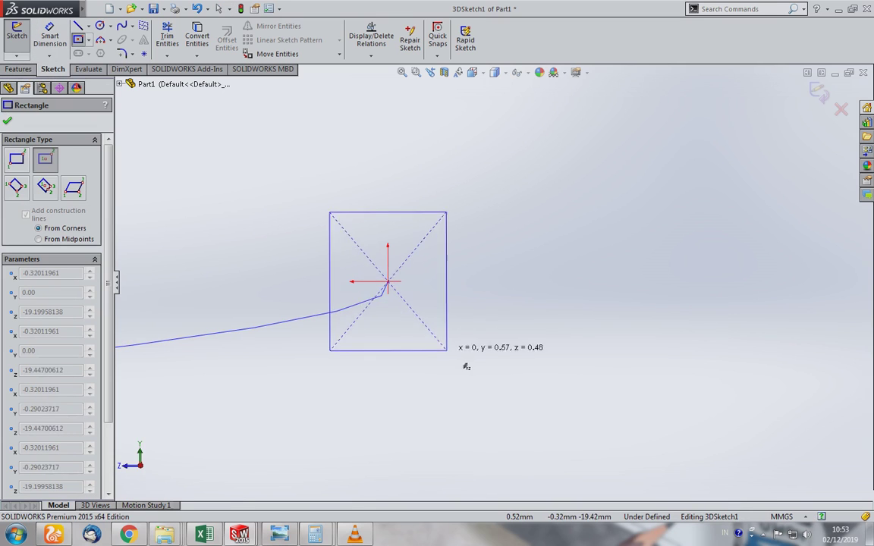
pyautogui.click(492, 338)
pyautogui.scroll(3, 489, 318)
pyautogui.moveTo(491, 308)
pyautogui.mouseDown(button='middle')
pyautogui.moveTo(527, 322)
pyautogui.moveTo(556, 289)
pyautogui.moveTo(426, 354)
pyautogui.mouseUp(button='middle')
pyautogui.scroll(-2, 426, 353)
pyautogui.scroll(-2, 426, 354)
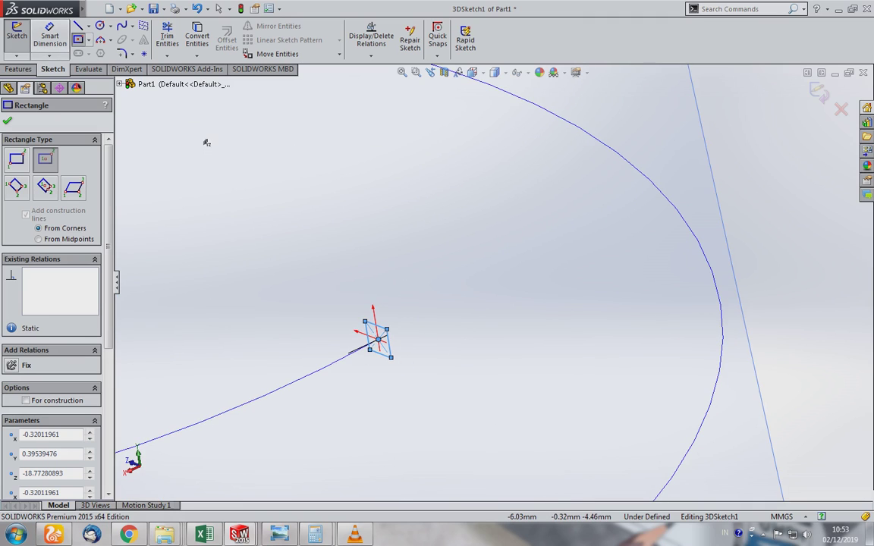
pyautogui.press('Escape')
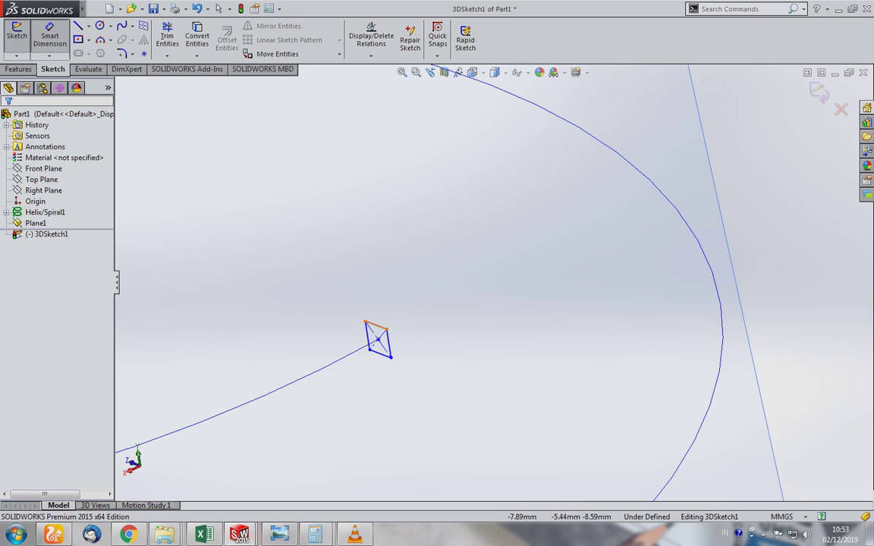
pyautogui.click(388, 341)
# Dimension the rectangle's long edge to 2.4 mm and its short edge to 3.24 mm.
pyautogui.click(400, 346)
pyautogui.click(445, 337)
pyautogui.write('2.4')
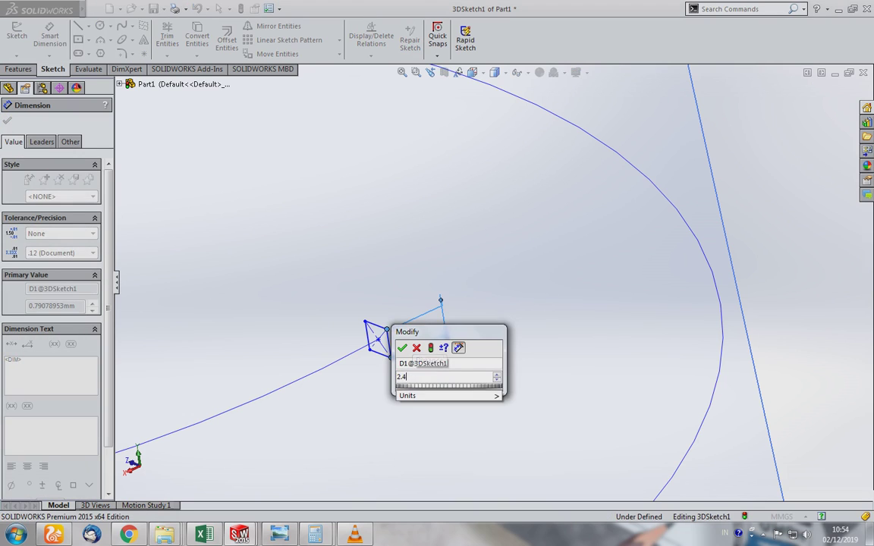
pyautogui.press('Return')
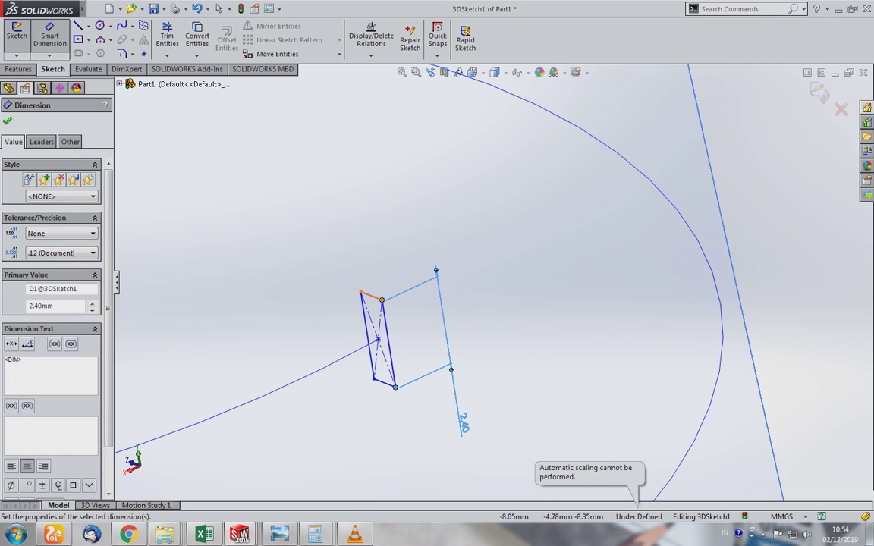
pyautogui.click(371, 295)
pyautogui.click(370, 232)
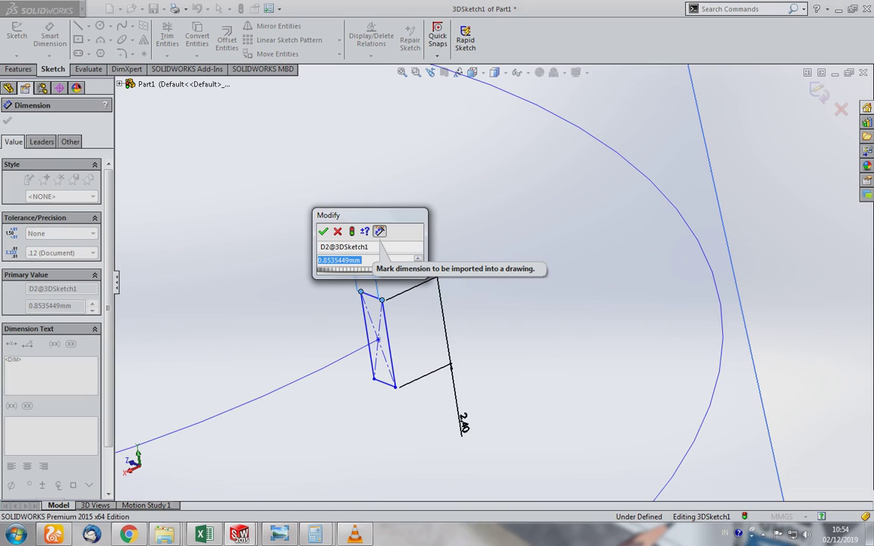
pyautogui.write('3.24')
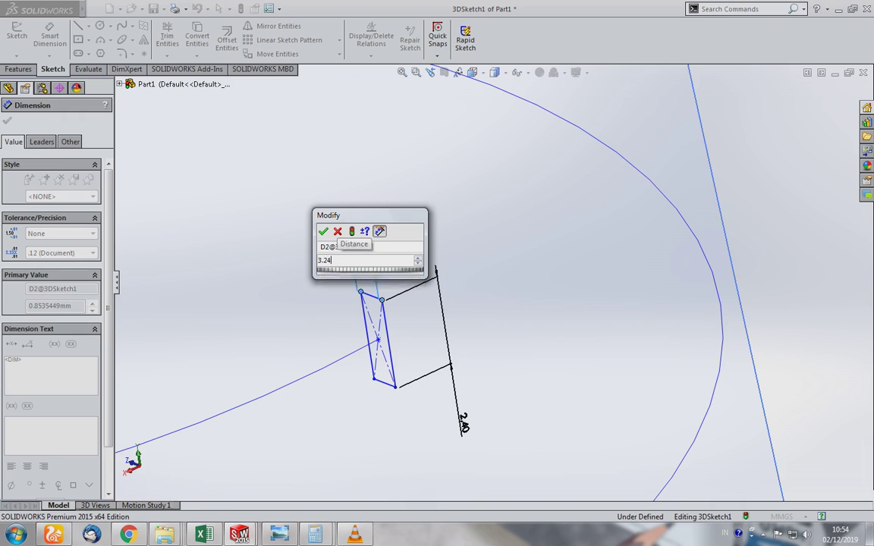
pyautogui.press('Return')
pyautogui.scroll(-3, 502, 258)
pyautogui.moveTo(502, 258); pyautogui.dragTo(576, 228, button='middle')
pyautogui.scroll(5, 622, 247)
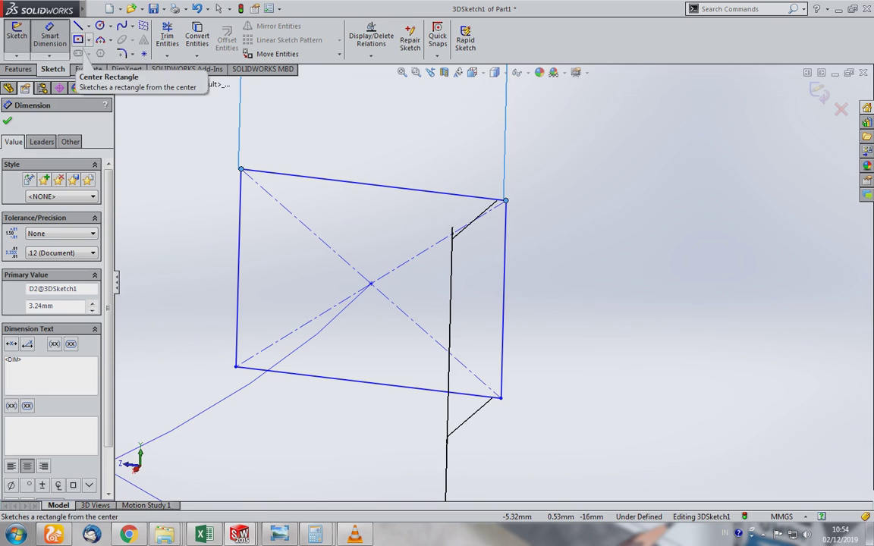
pyautogui.click(88, 26)
# Draw a centerline from the top edge midpoint to the bottom edge, and a 3-point semicircular arc bulging right.
pyautogui.click(109, 51)
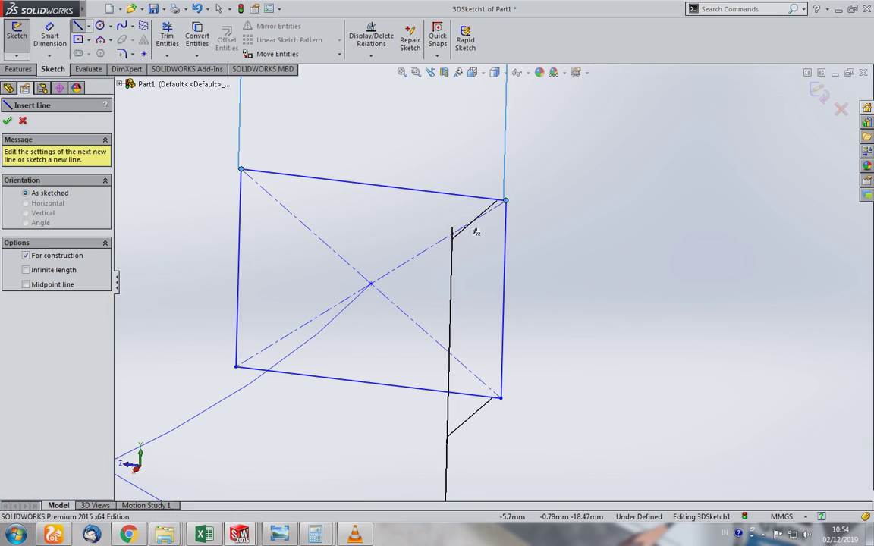
pyautogui.click(372, 185)
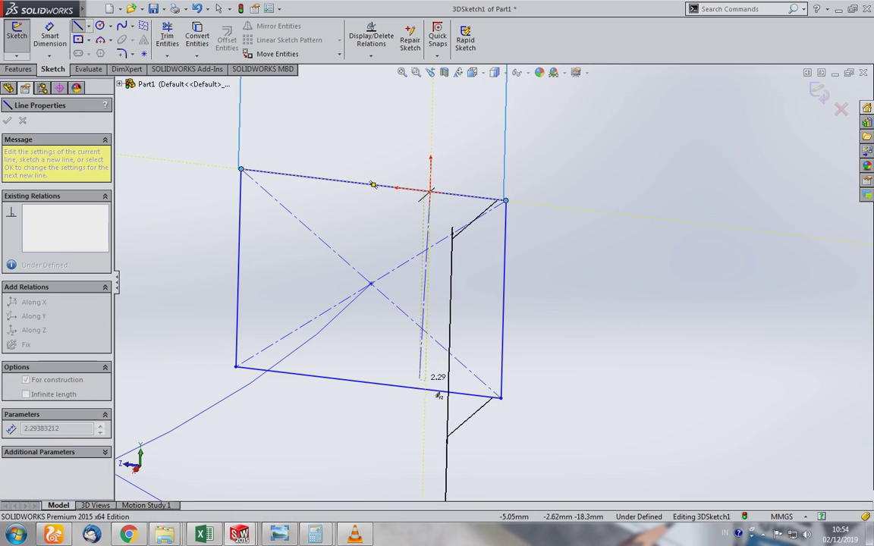
pyautogui.click(425, 389)
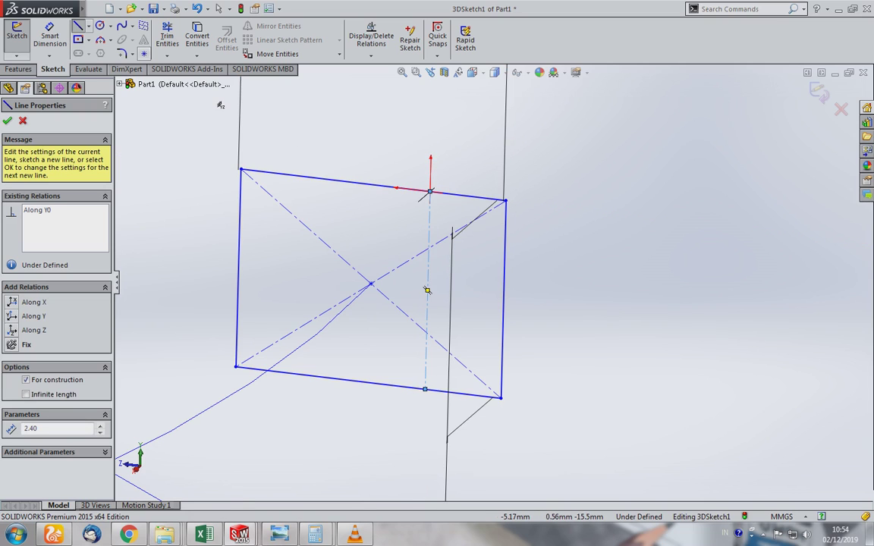
pyautogui.press('a')
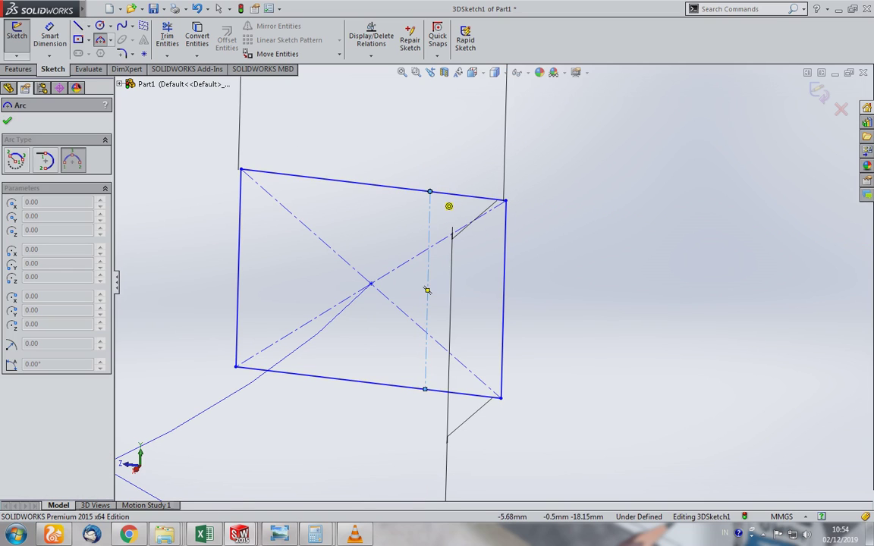
pyautogui.moveTo(430, 191); pyautogui.dragTo(424, 390)
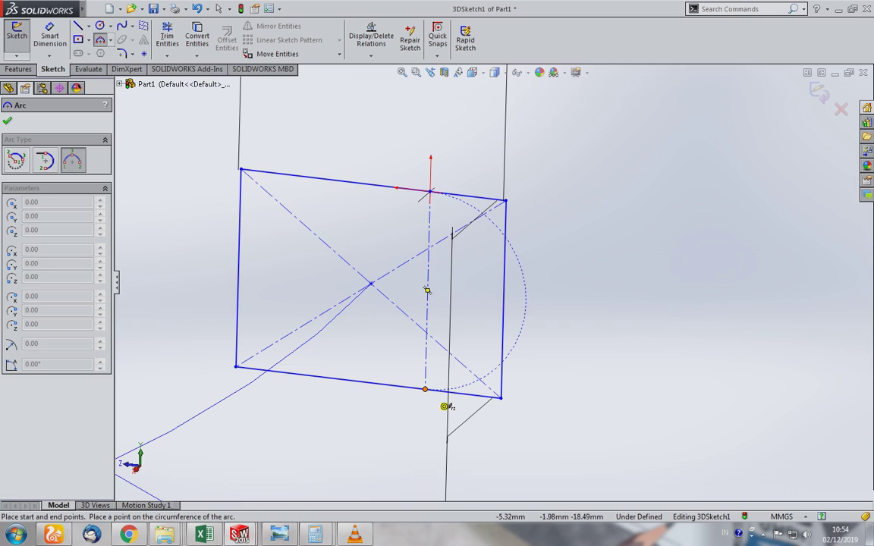
pyautogui.click(503, 299)
pyautogui.scroll(3, 504, 298)
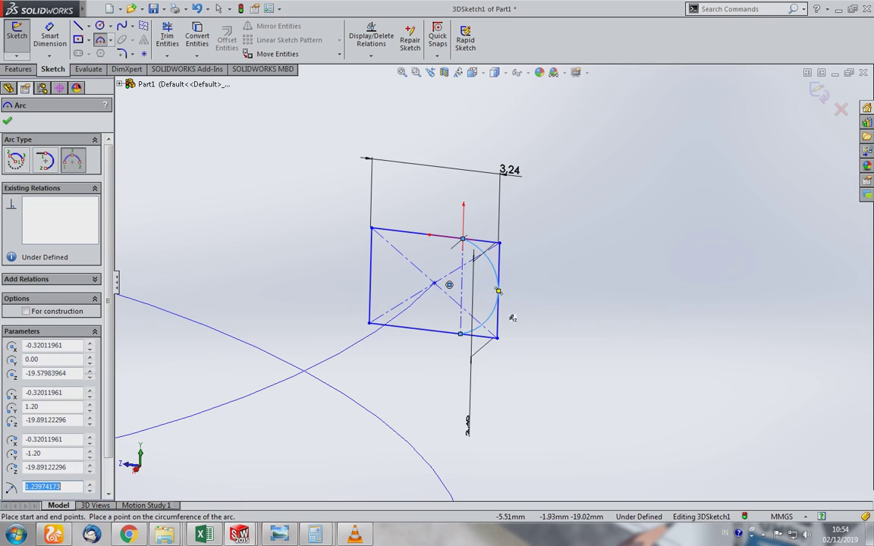
# Trim away the rectangle's right edge beside the arc and exit the 3D sketch.
pyautogui.click(167, 36)
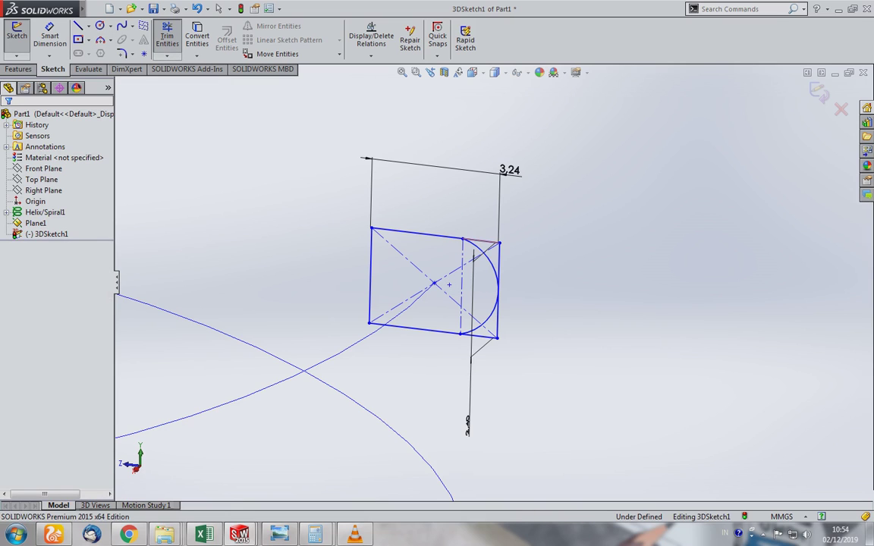
pyautogui.moveTo(507, 304); pyautogui.dragTo(476, 327)
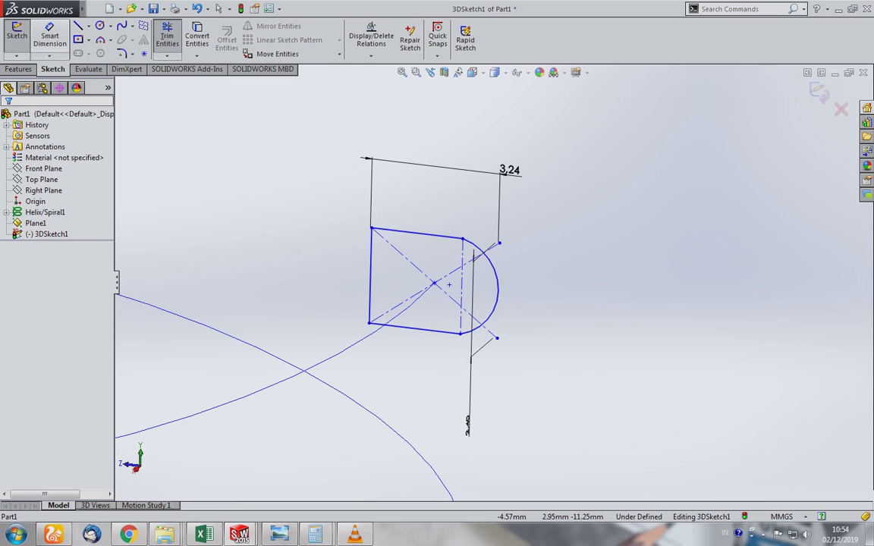
pyautogui.click(818, 92)
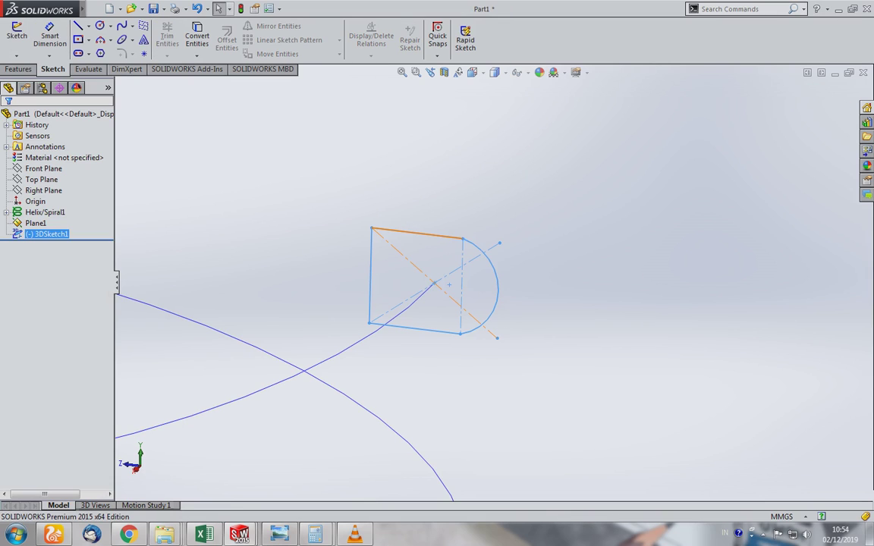
# Start a Swept Boss/Base with 3DSketch1 as profile and Helix/Spiral1 as path.
pyautogui.click(417, 233)
pyautogui.click(19, 69)
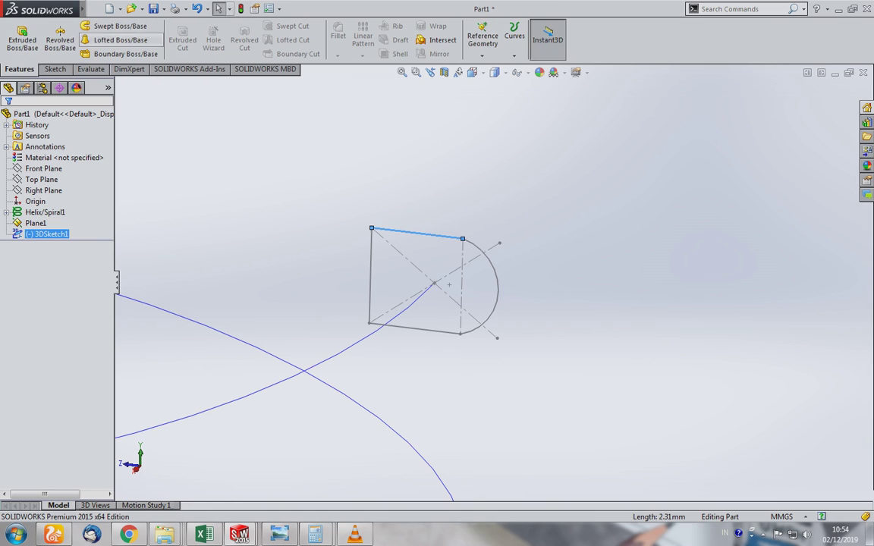
pyautogui.click(120, 26)
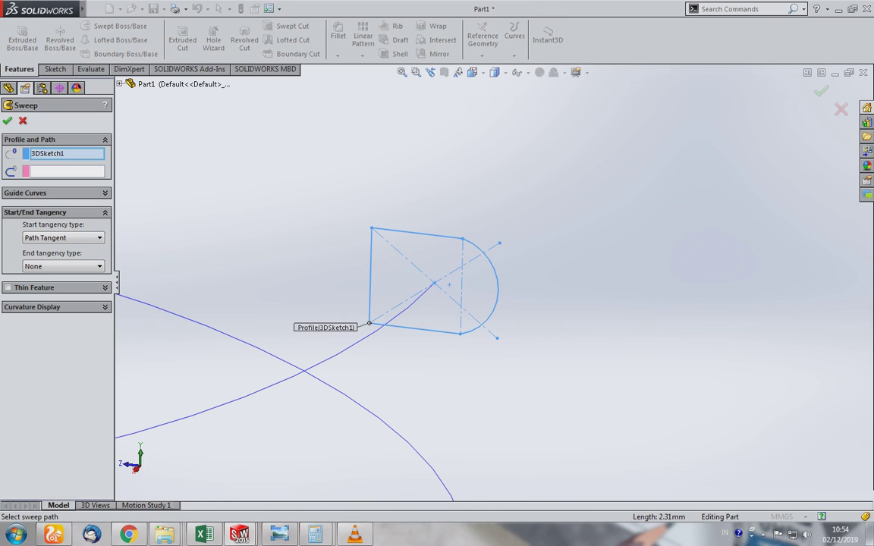
pyautogui.click(129, 434)
# Orbit and zoom around the thread coil sweep preview, then switch to VLC media player.
pyautogui.press('f')
pyautogui.moveTo(357, 296); pyautogui.dragTo(425, 319, button='middle')
pyautogui.moveTo(126, 410); pyautogui.dragTo(114, 416, button='middle')
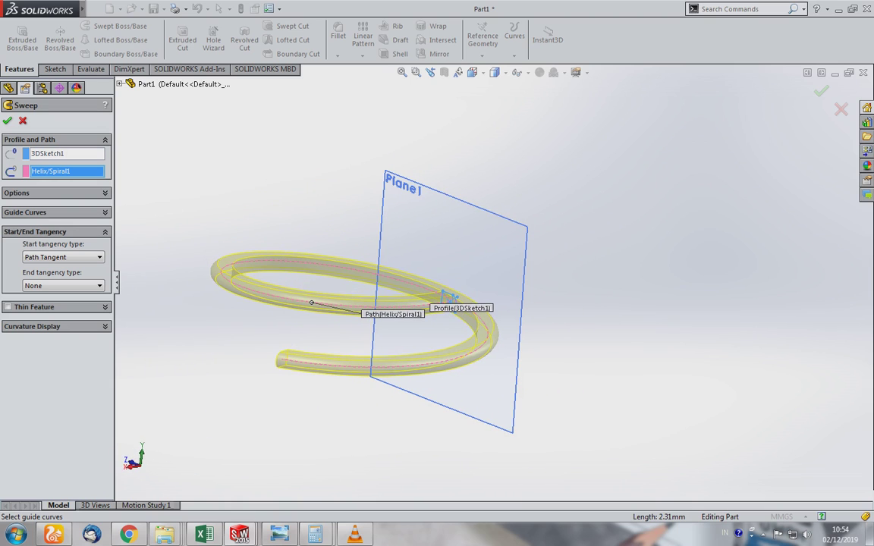
pyautogui.moveTo(122, 413); pyautogui.dragTo(114, 417, button='middle')
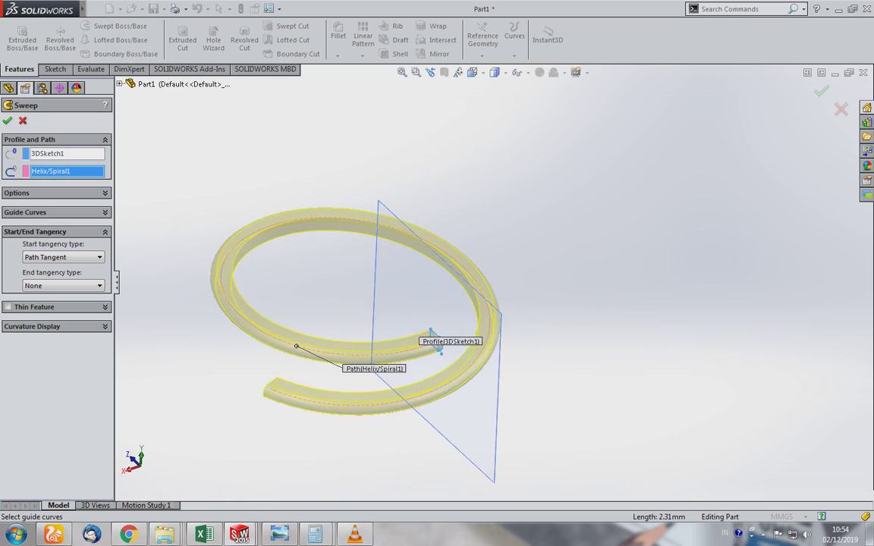
pyautogui.scroll(-2, 263, 350)
pyautogui.scroll(-2, 263, 350)
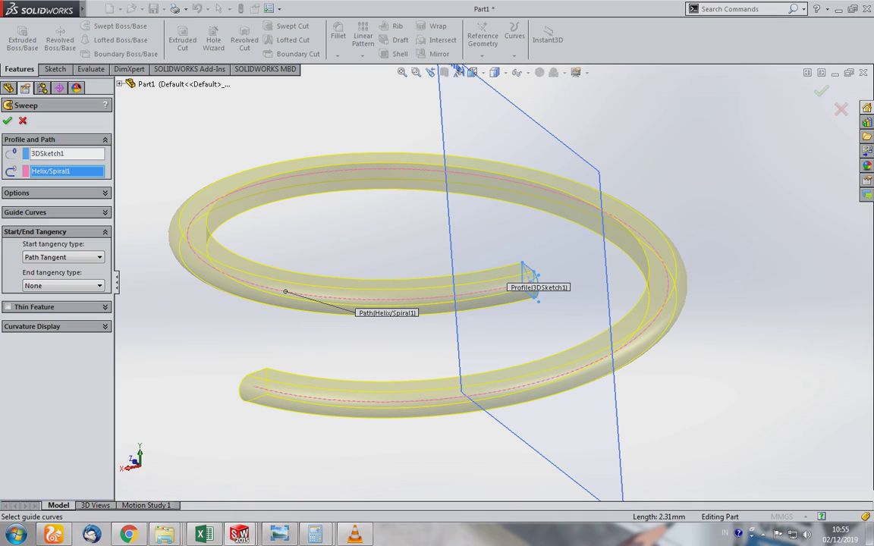
pyautogui.click(354, 534)
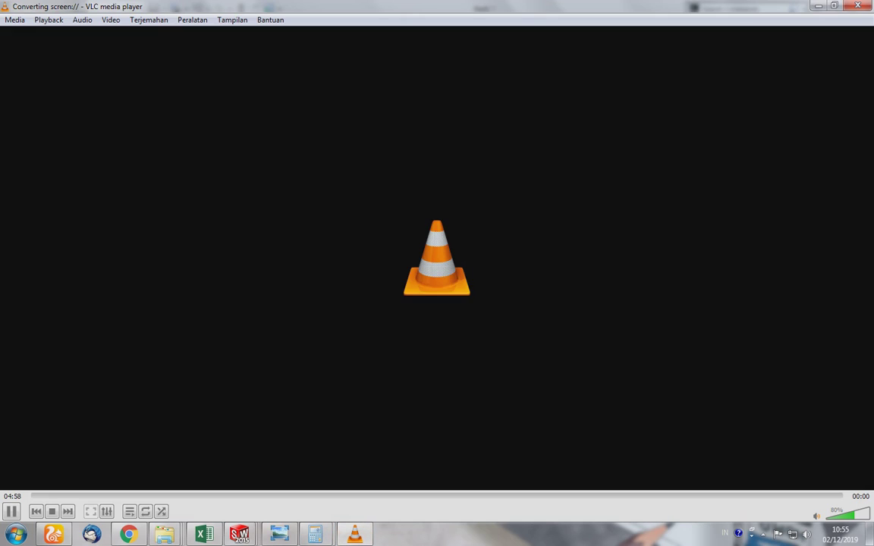